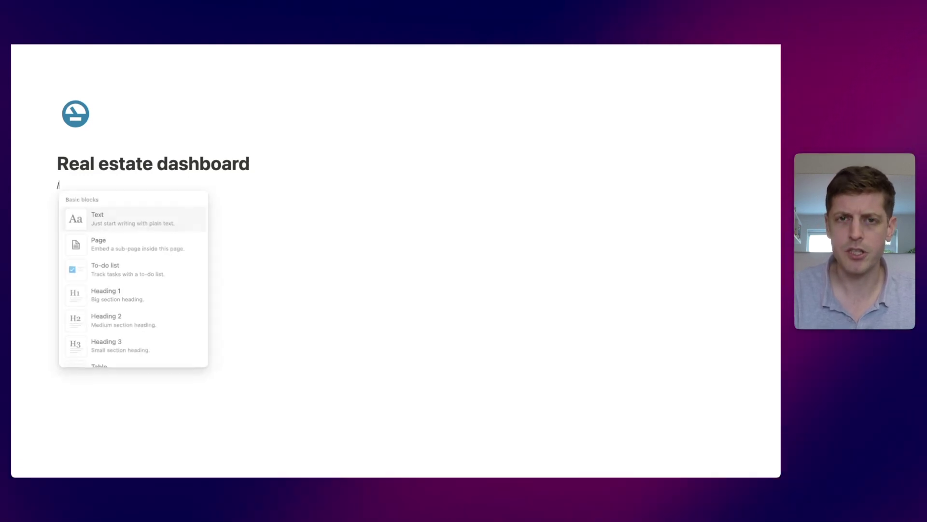
- Insert a linked view of the Business expenditure database as a table under the Real estate dashboard title
text(linked)
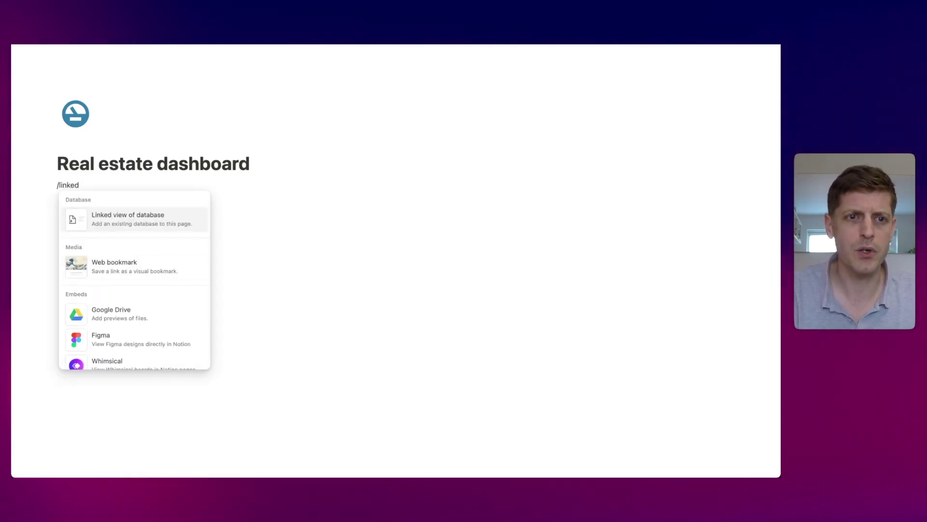
key(Return)
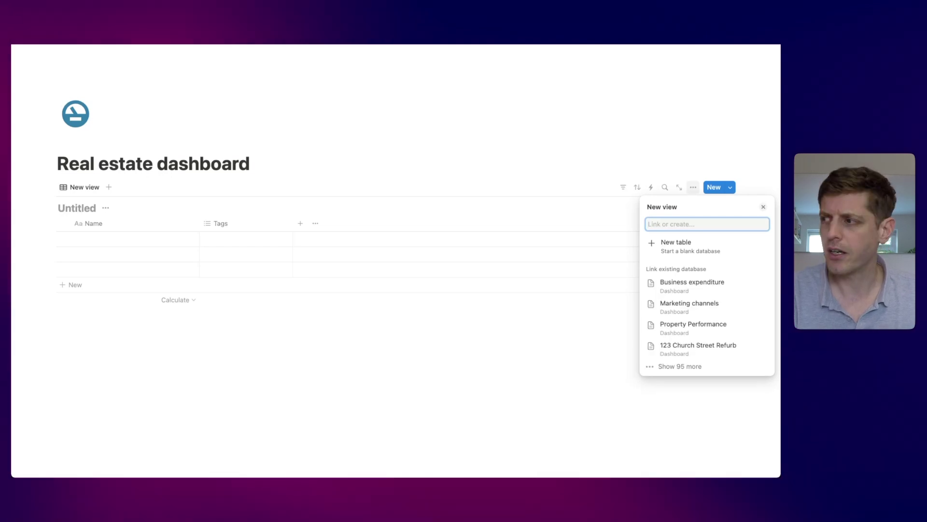
click(706, 286)
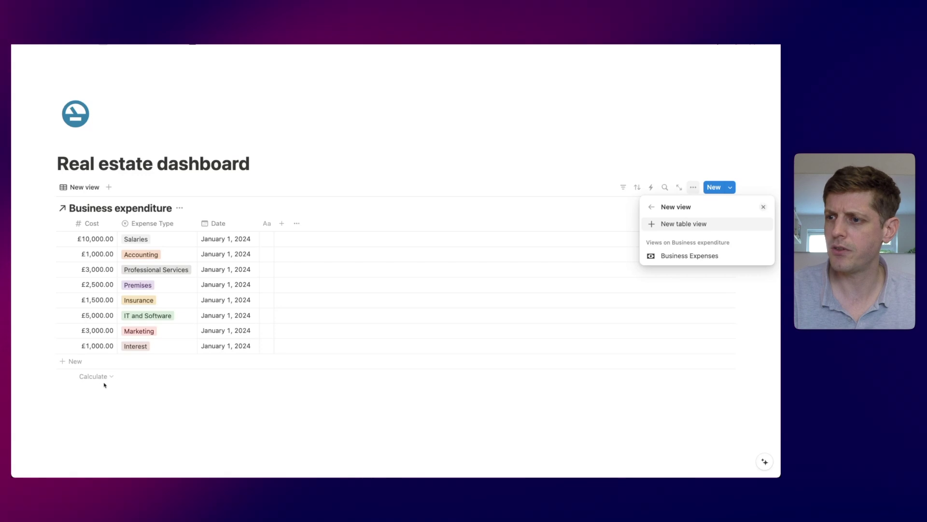
click(104, 385)
- Start adding another linked database view below the Business expenditure table
click(85, 406)
text(/link)
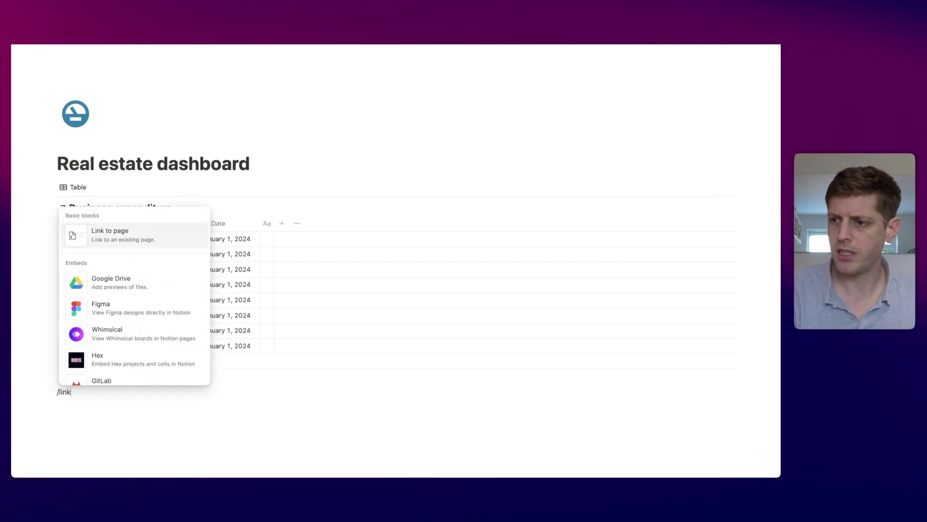
text(ed)
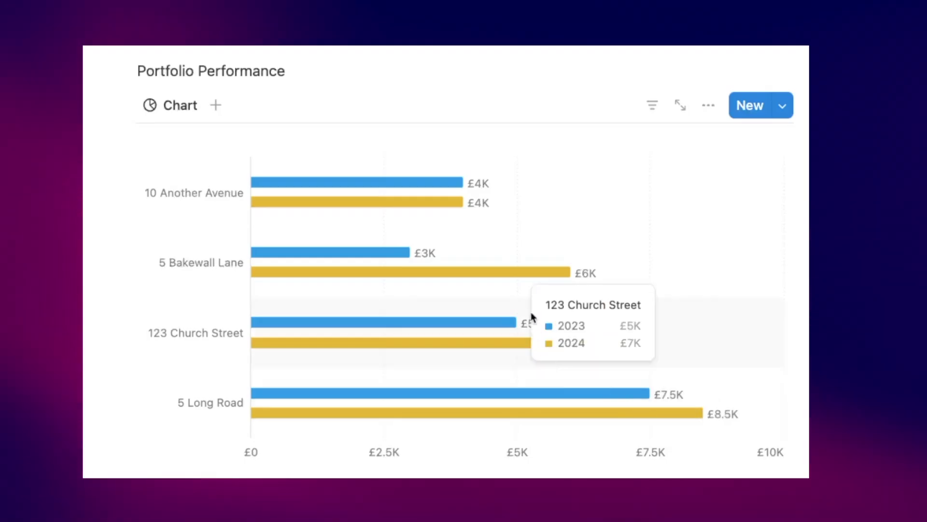
mouse_move(480, 247)
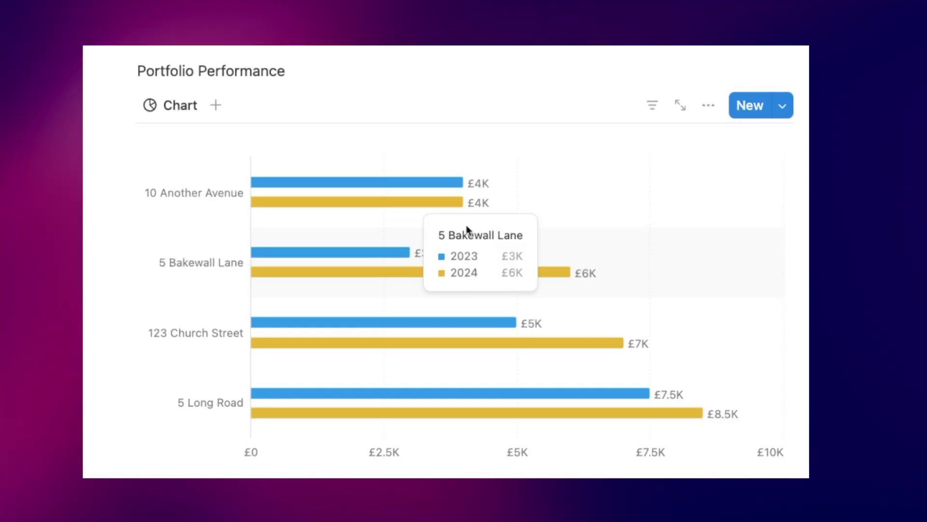
mouse_move(279, 179)
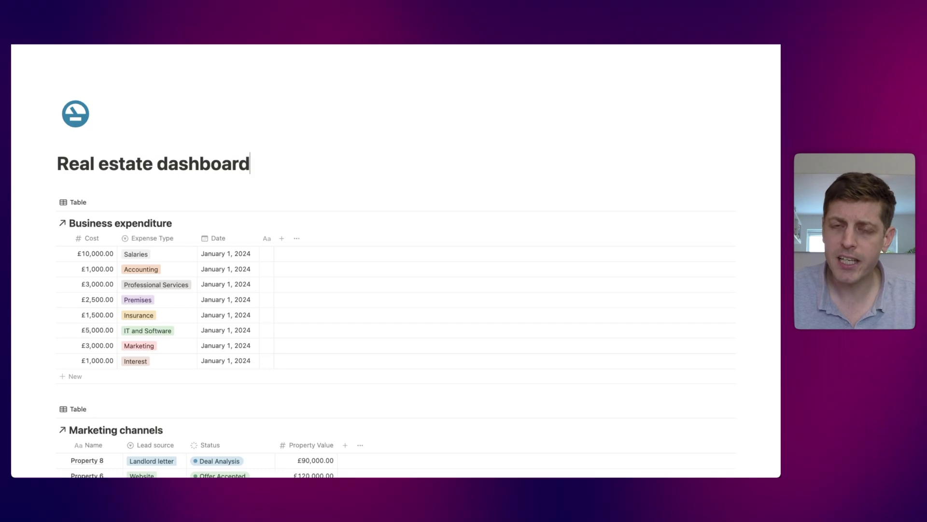
- Insert a two-column layout directly below the Real estate dashboard title
key(Return)
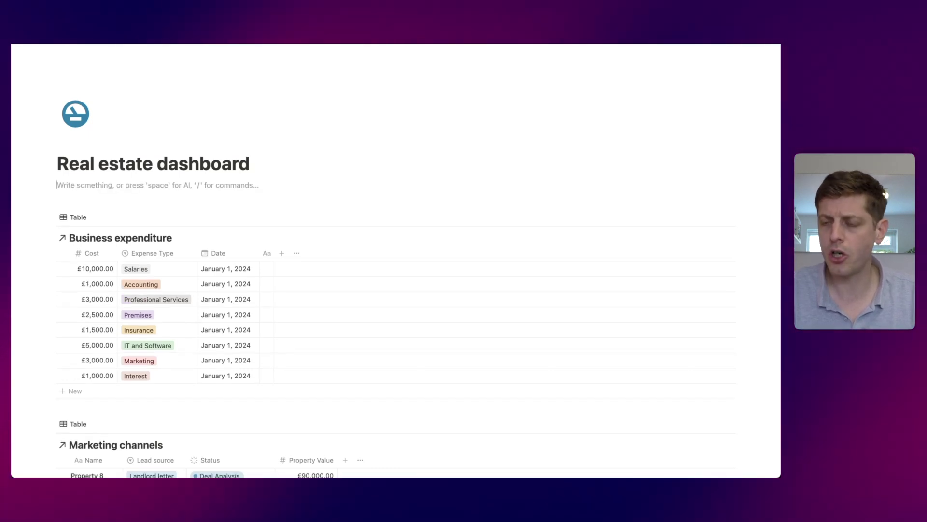
text(/col2)
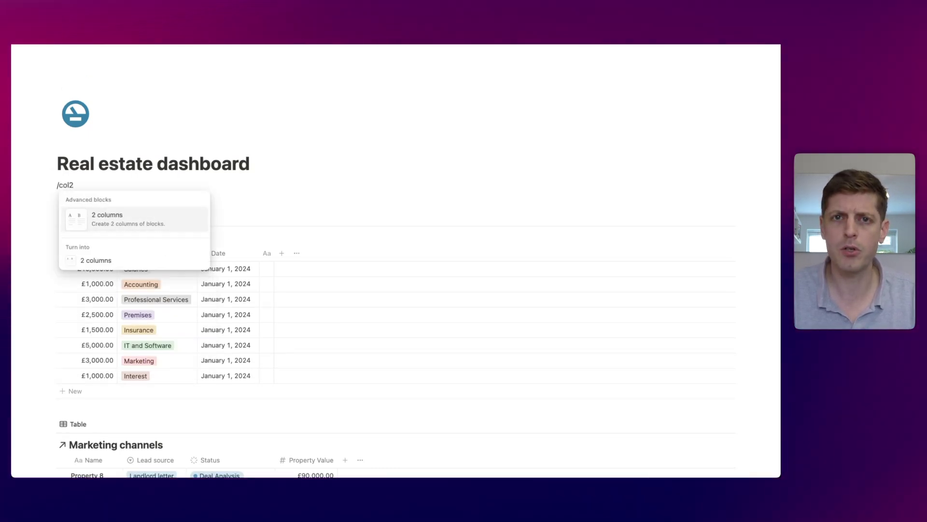
key(Return)
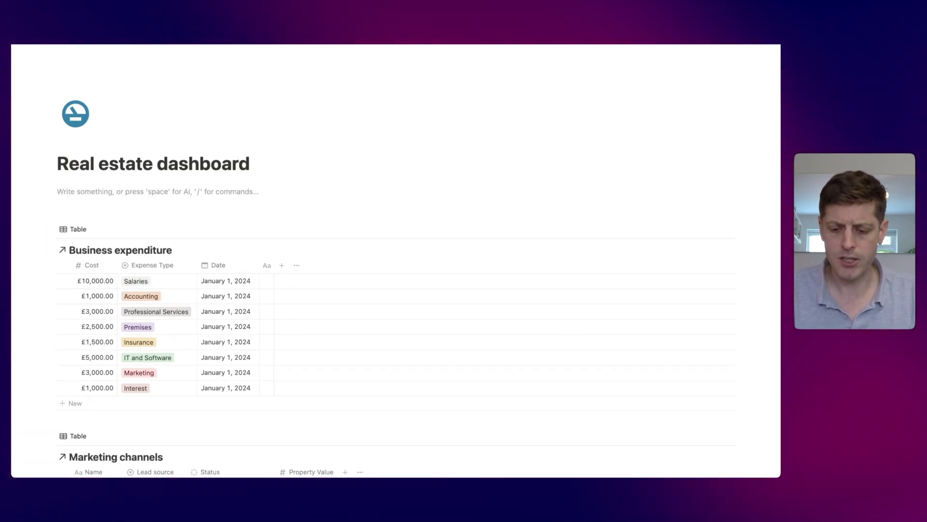
- Label the first column "Portfolio Performance" and the second column "Pipeline value"
text(Portfolio Performance)
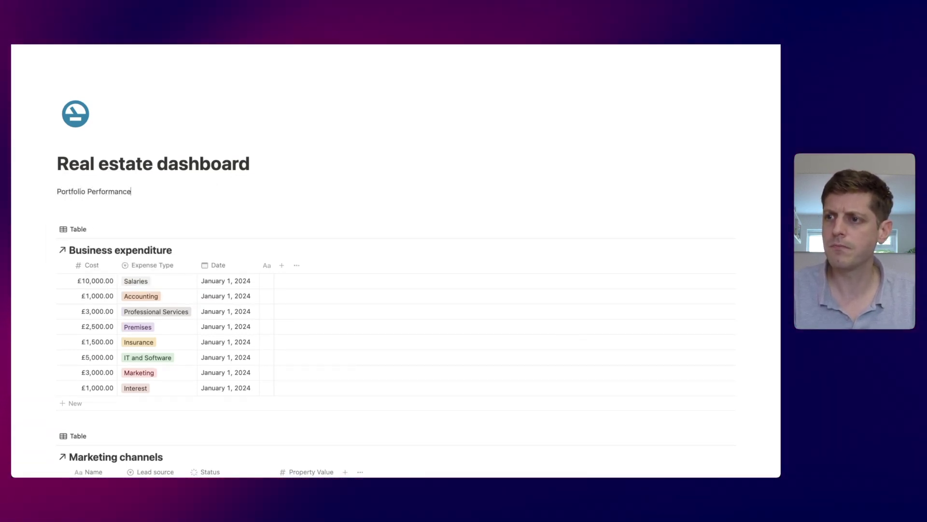
click(413, 193)
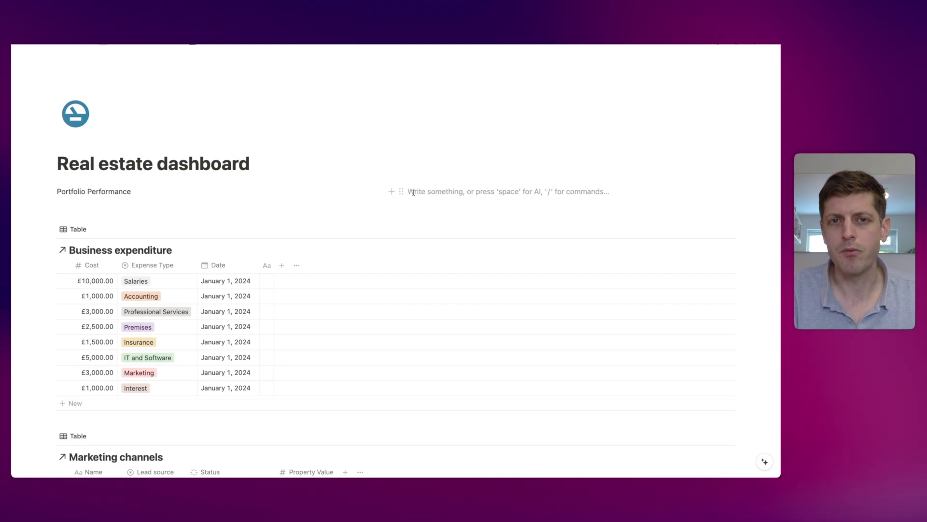
text(Pipelin)
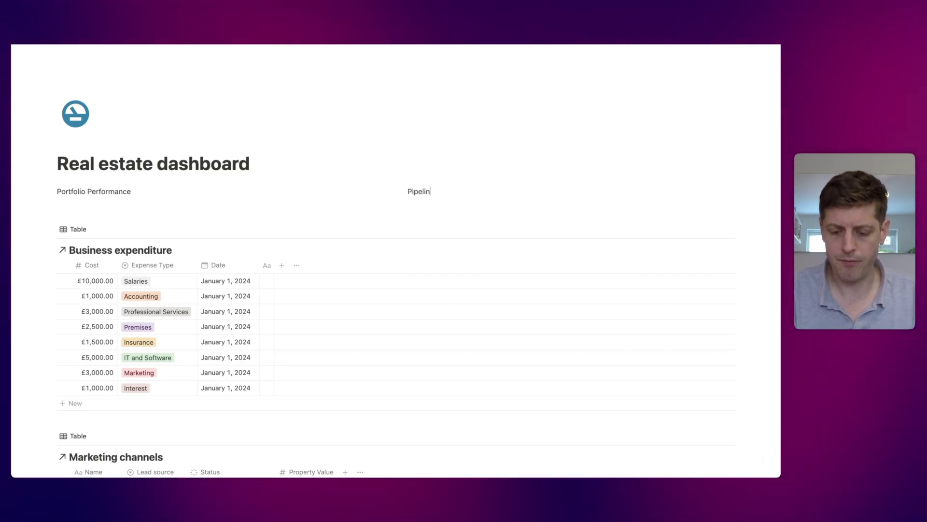
text(e value)
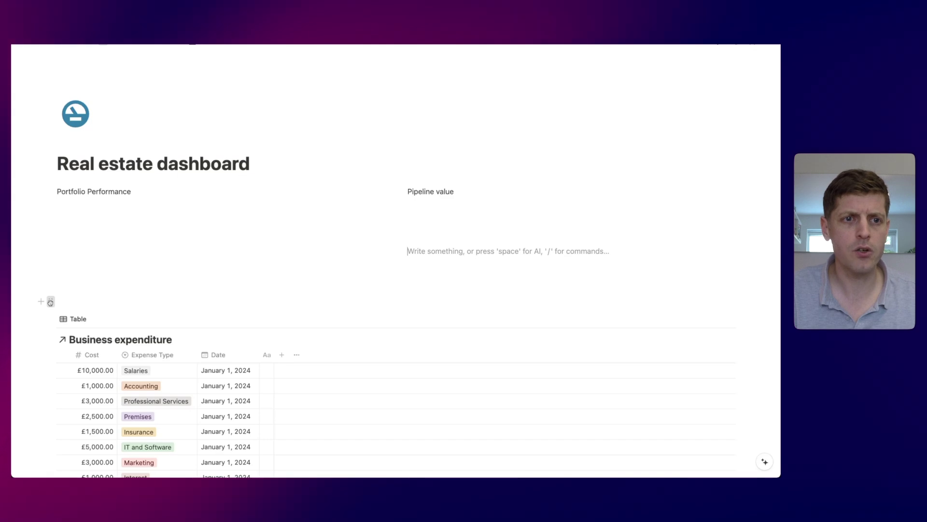
- Insert a three-column layout in the empty space between the two-column section and the Business expenditure table
drag(53, 299, 67, 275)
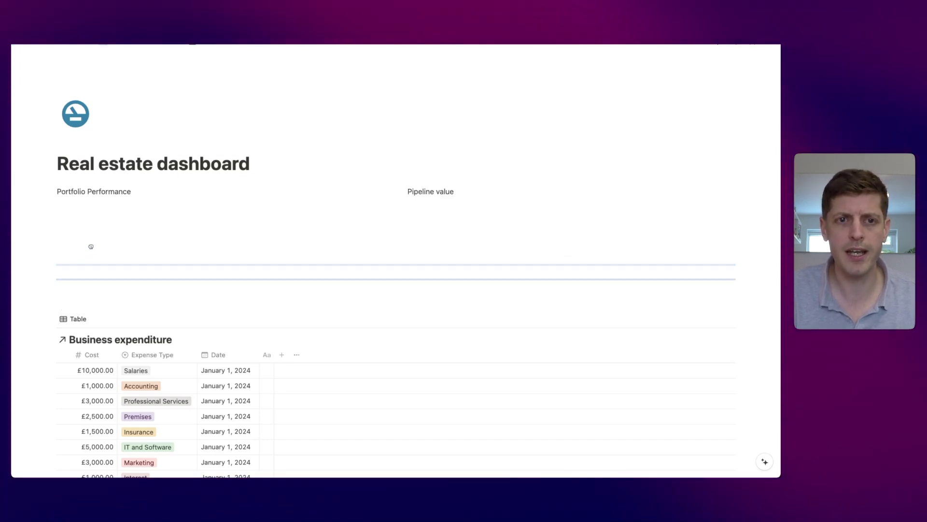
drag(122, 268, 61, 270)
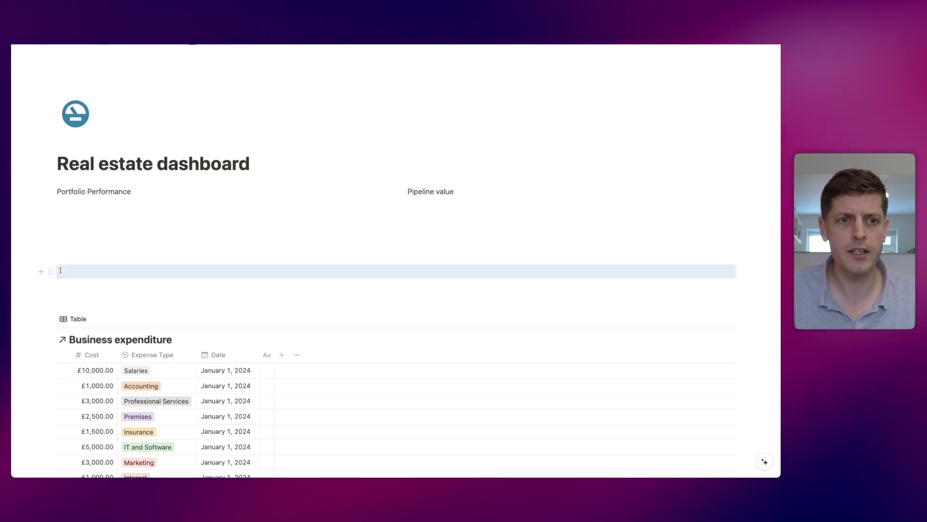
click(60, 270)
text(/col3)
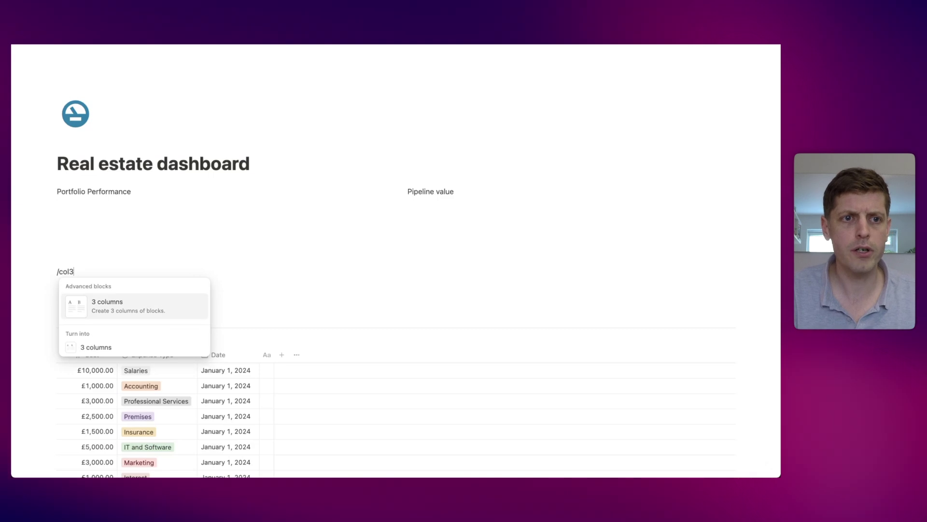
key(Return)
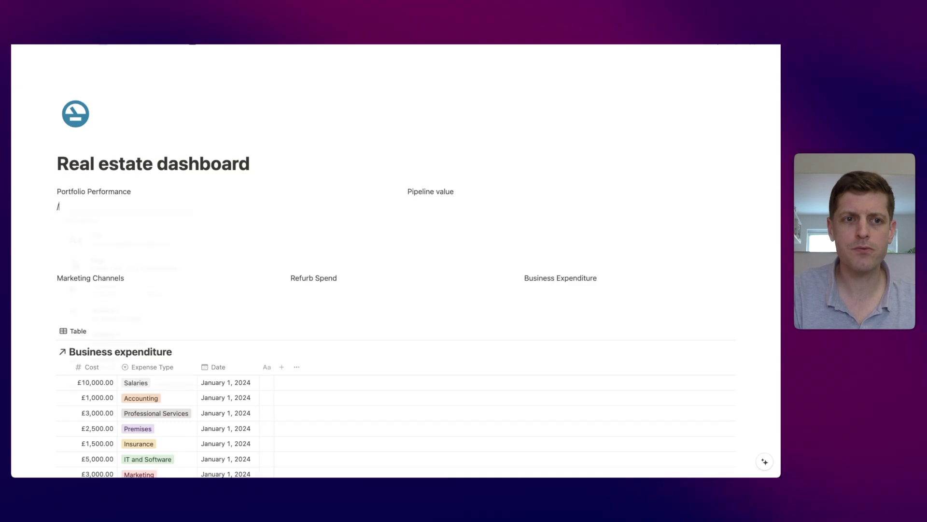
- Add a horizontal bar chart under Portfolio Performance, linked to the existing Property Performance database
text(hori)
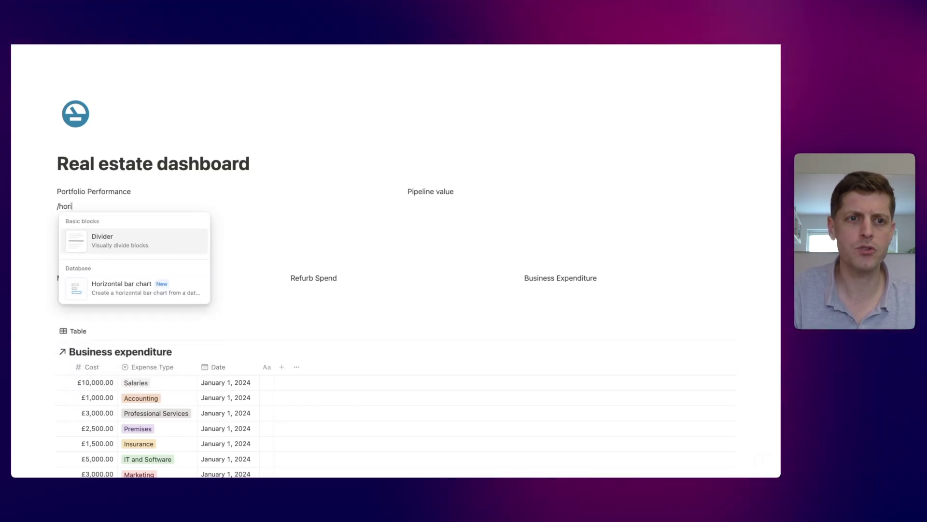
key(Down)
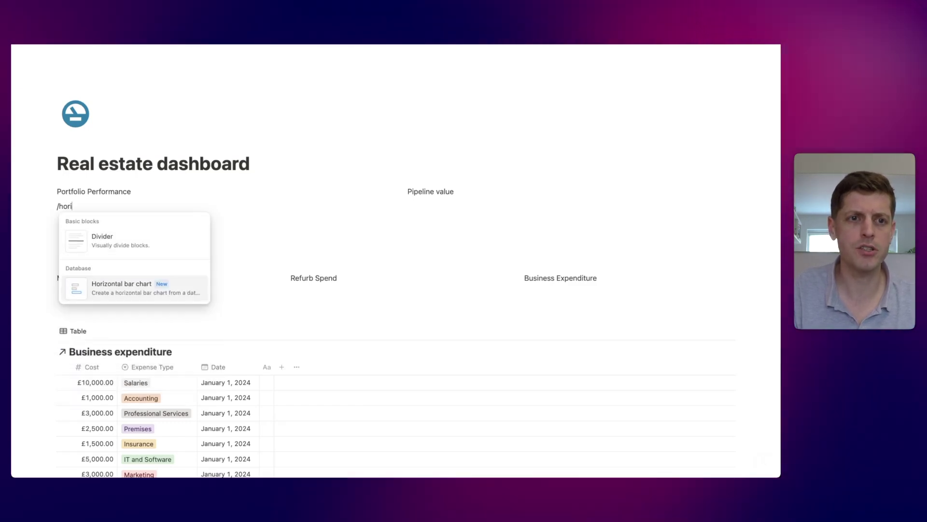
click(122, 287)
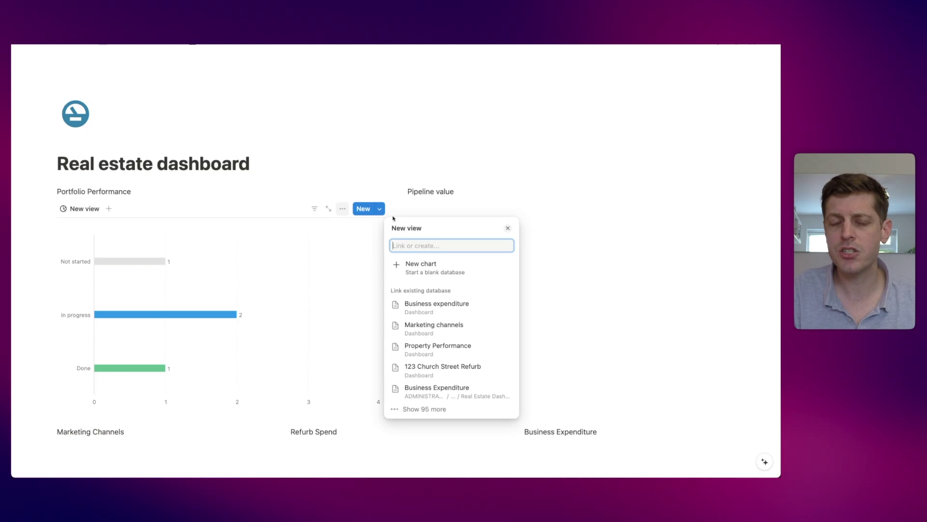
click(425, 354)
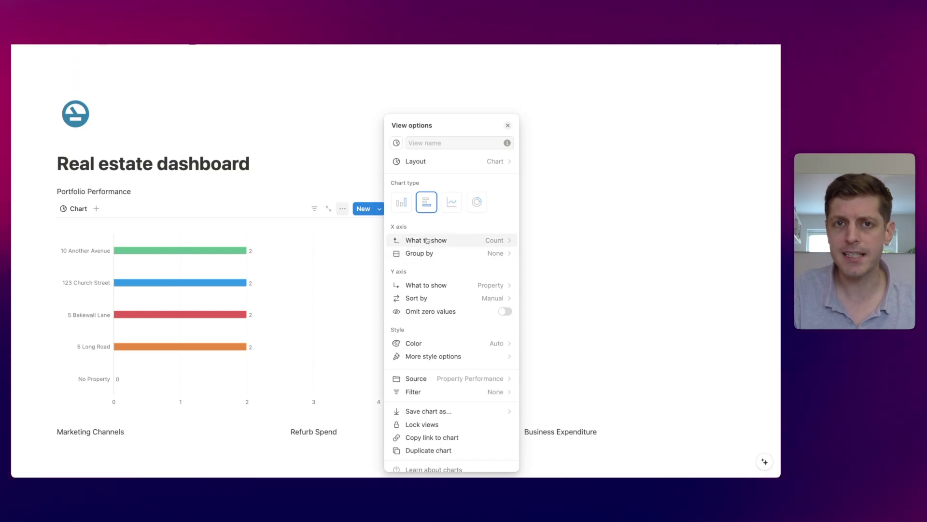
- Set the chart's X axis to show the sum of Profit, grouped by Date per year
click(490, 240)
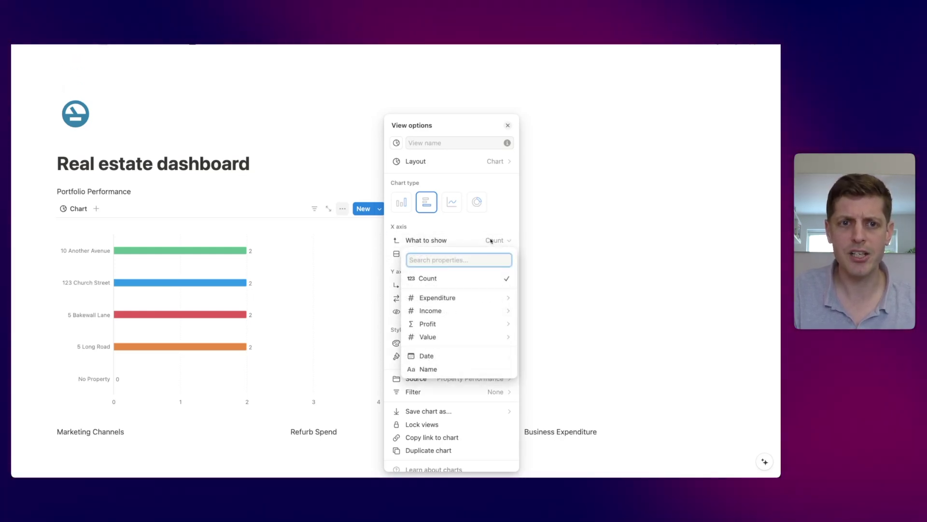
mouse_move(447, 327)
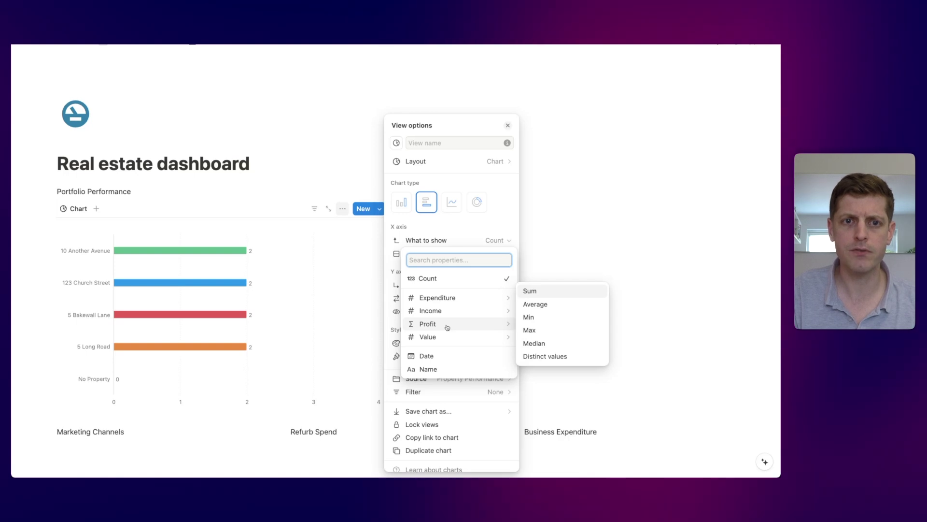
click(555, 293)
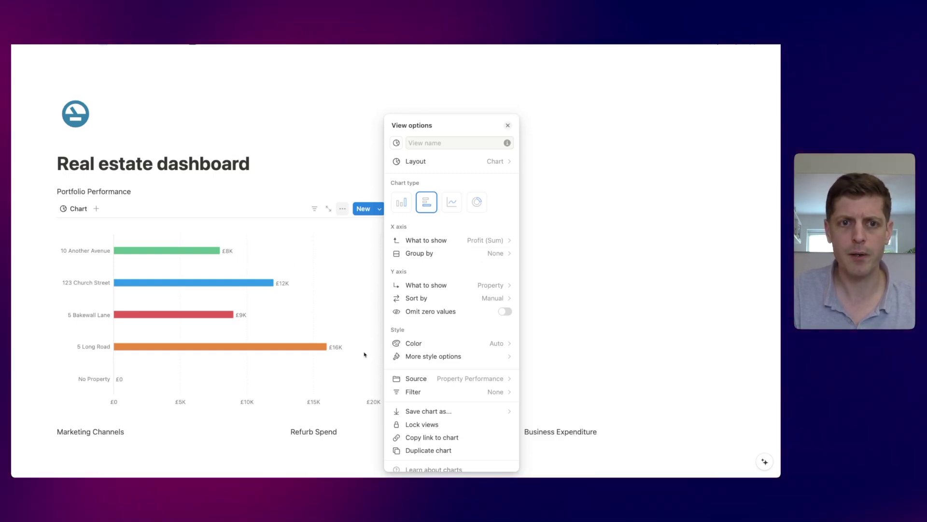
click(495, 253)
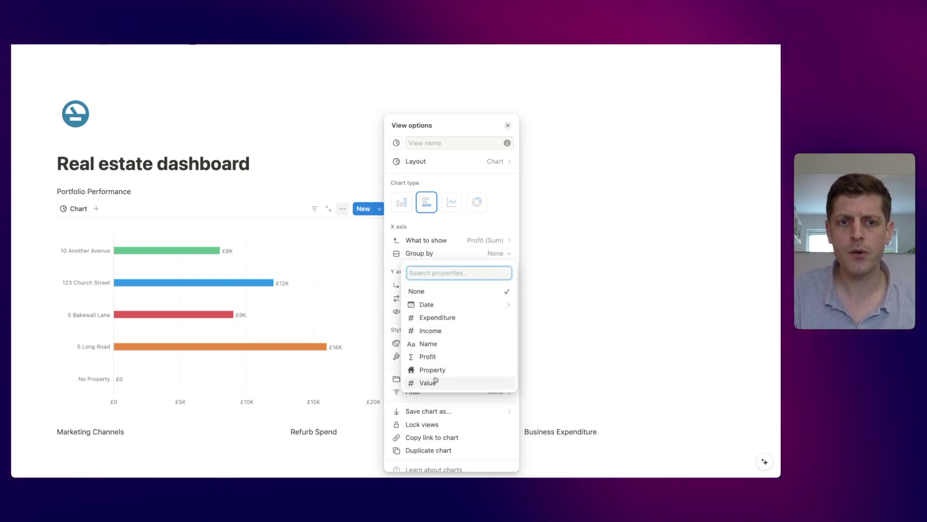
mouse_move(483, 304)
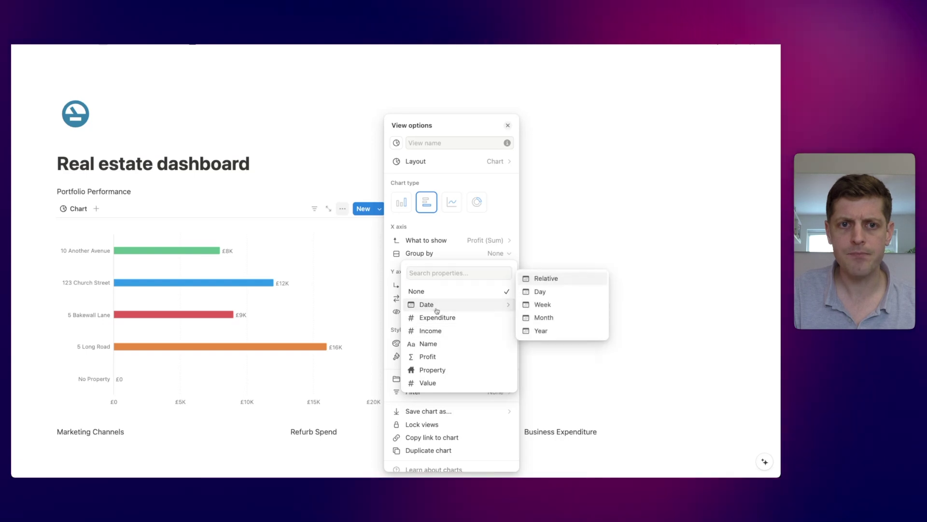
click(542, 331)
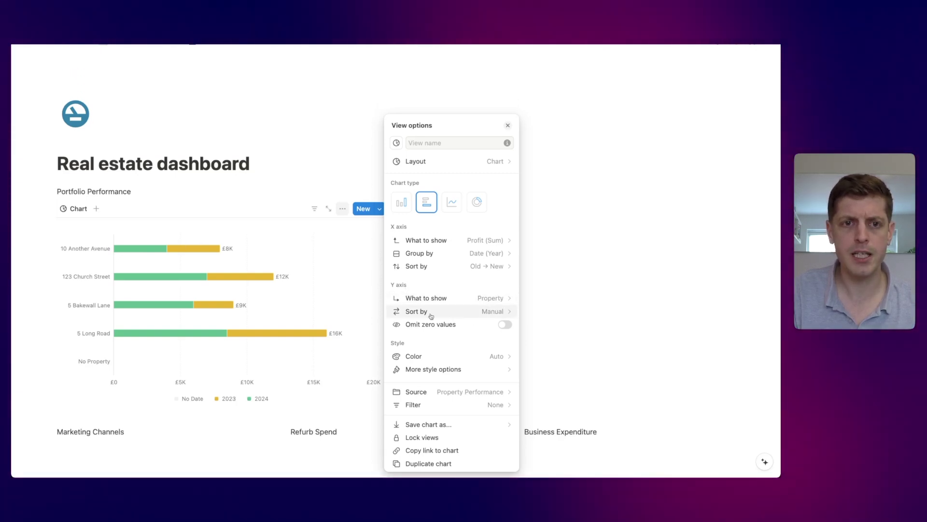
- Sort the chart's Y axis by Sum Low → High and omit zero values
click(495, 315)
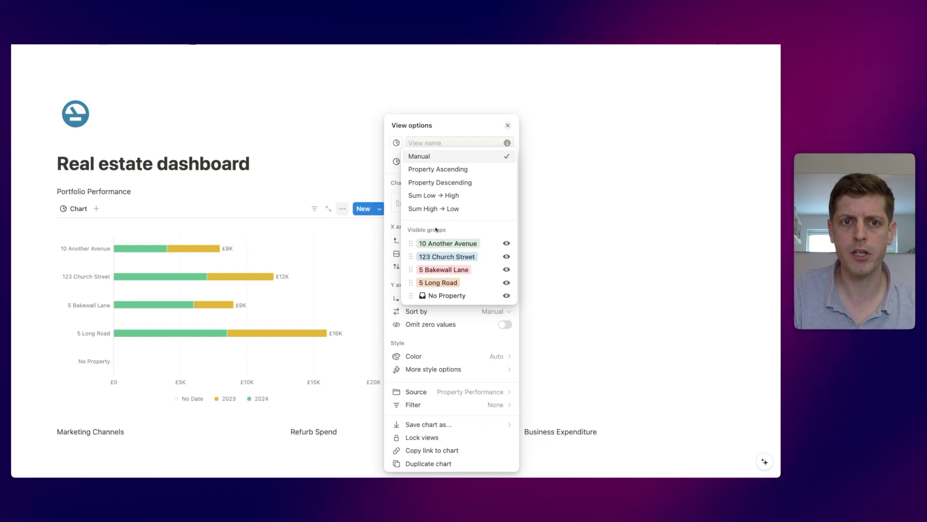
click(436, 195)
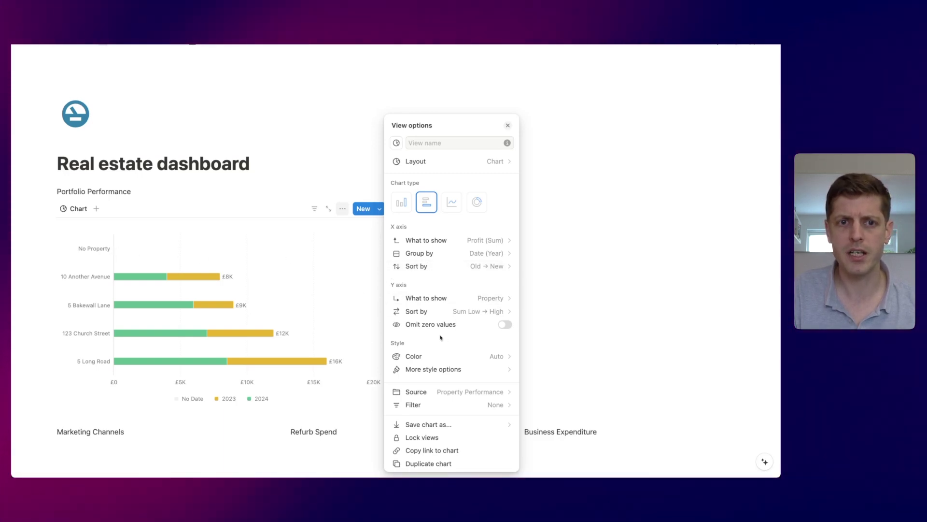
click(505, 324)
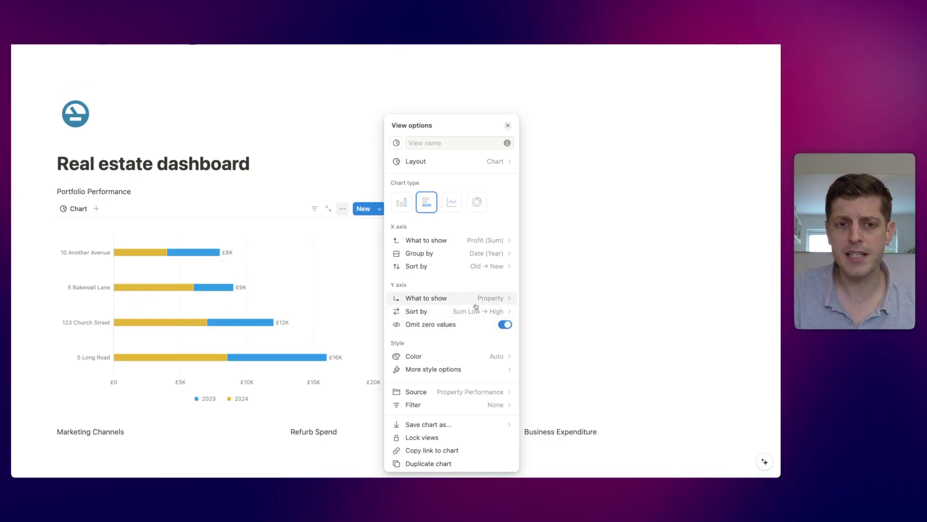
- Change the chart's group style to Not stacked and close its view options
click(428, 370)
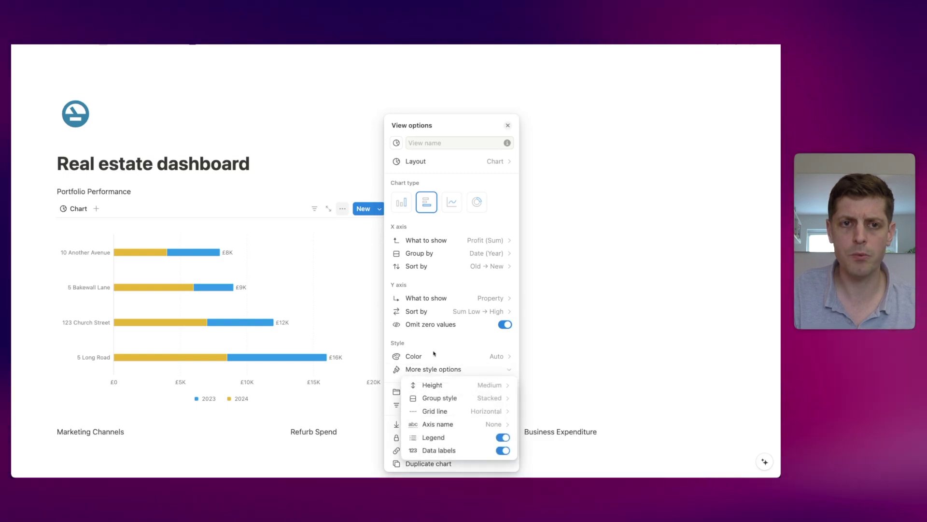
mouse_move(447, 399)
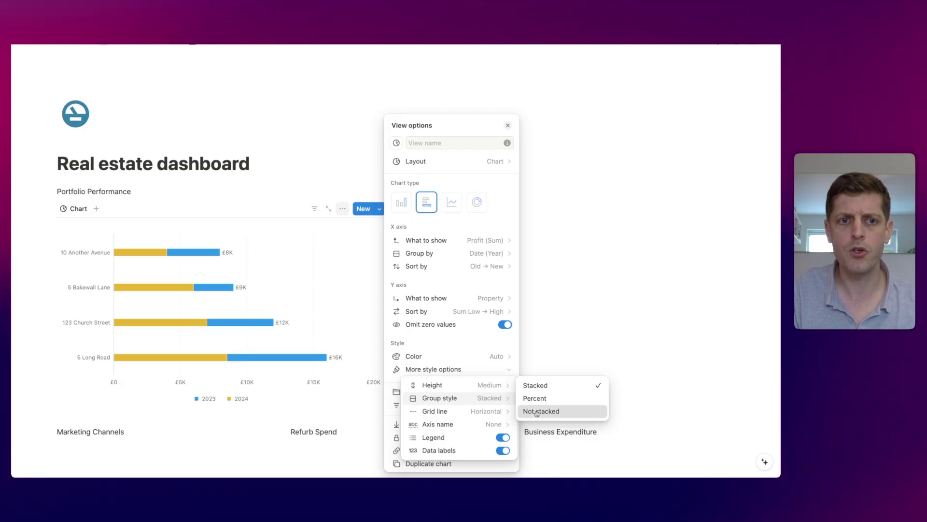
click(537, 412)
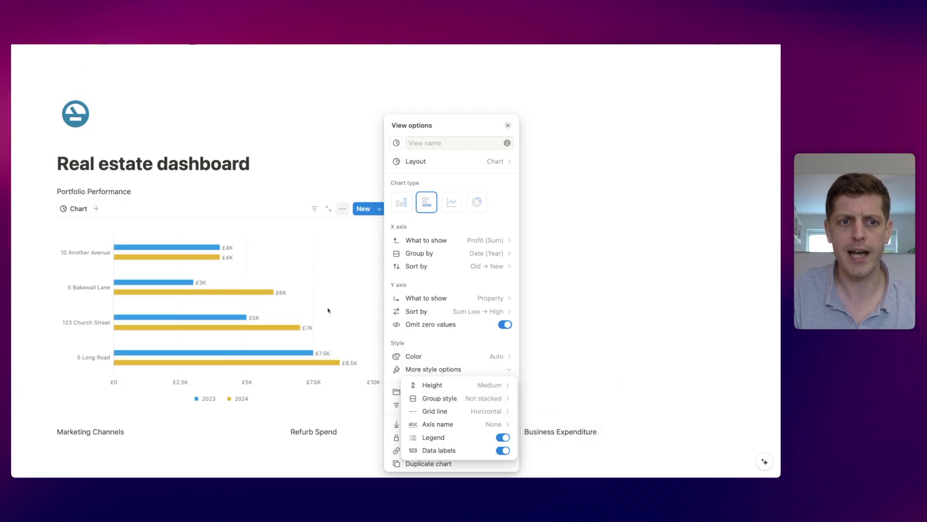
click(299, 266)
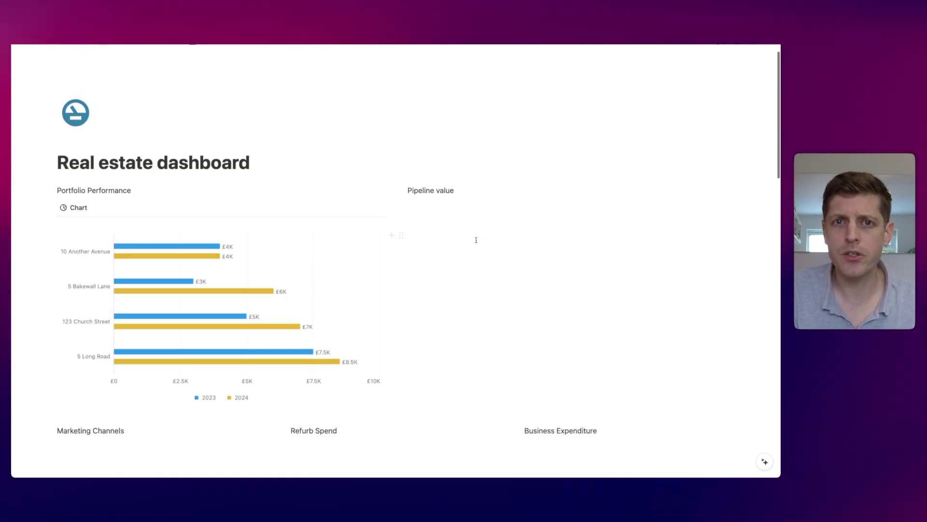
- Add a vertical bar chart under Pipeline value, linked to the existing Marketing channels database
scroll(476, 240, down, 8)
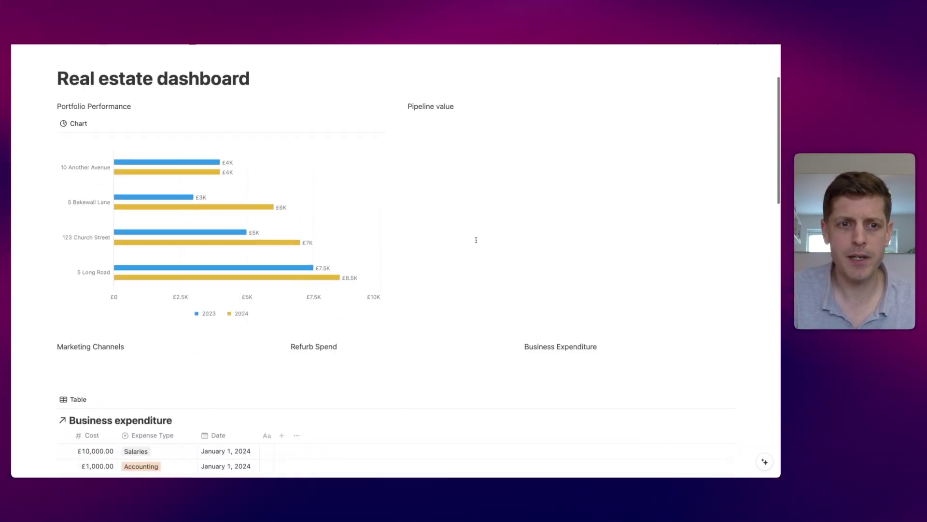
scroll(155, 240, down, 3)
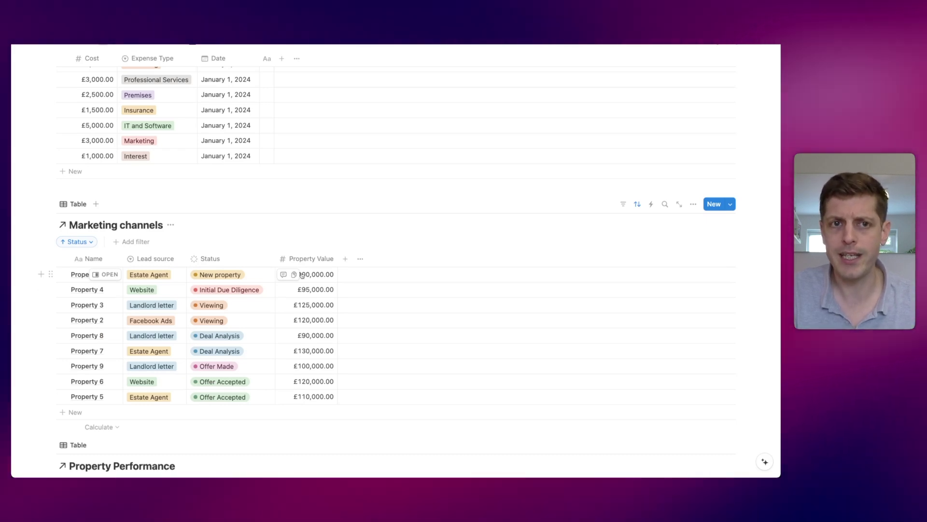
scroll(396, 214, up, 15)
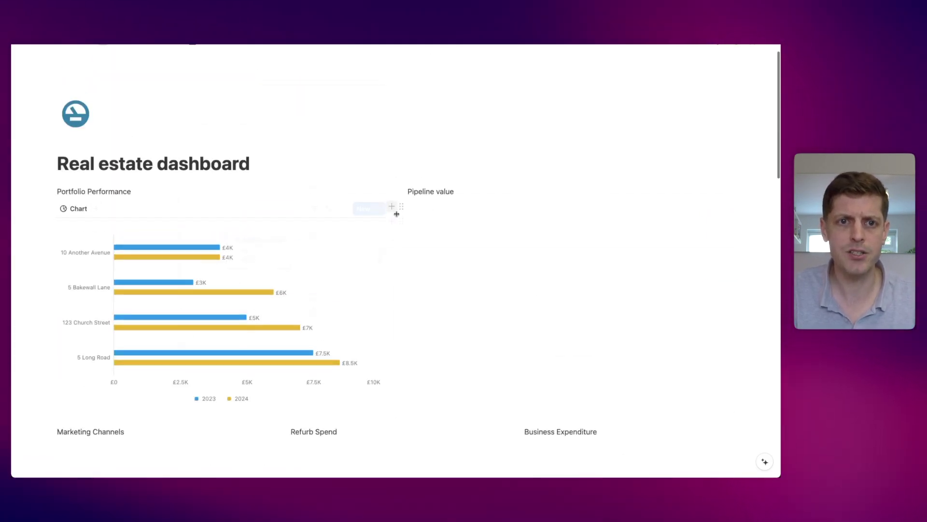
click(435, 207)
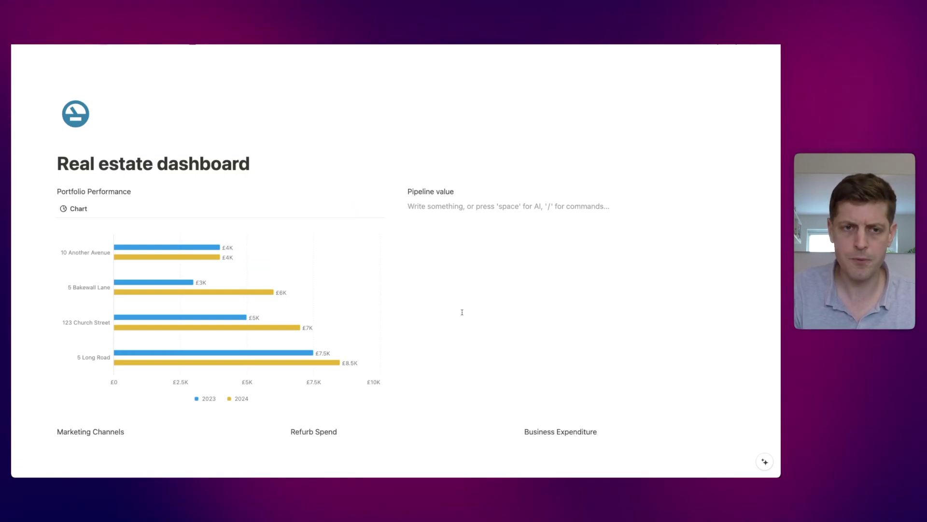
text(/)
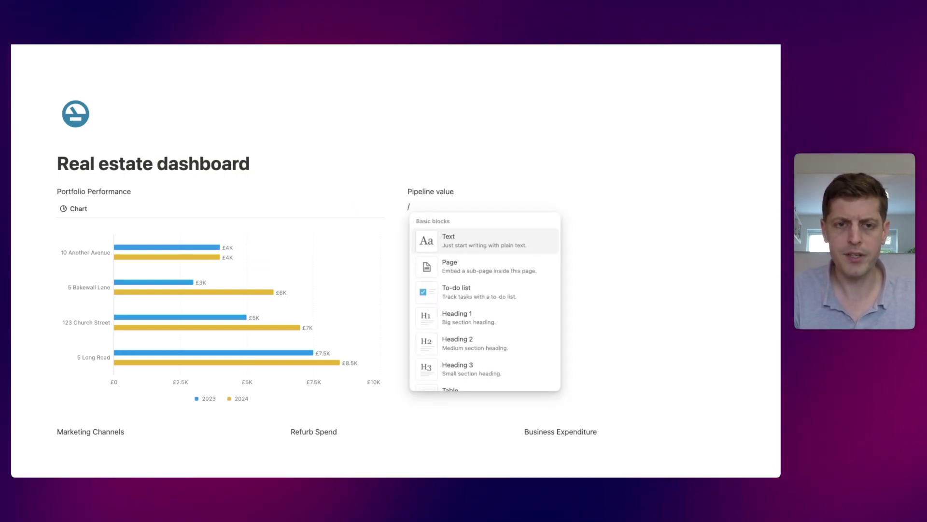
text(vert)
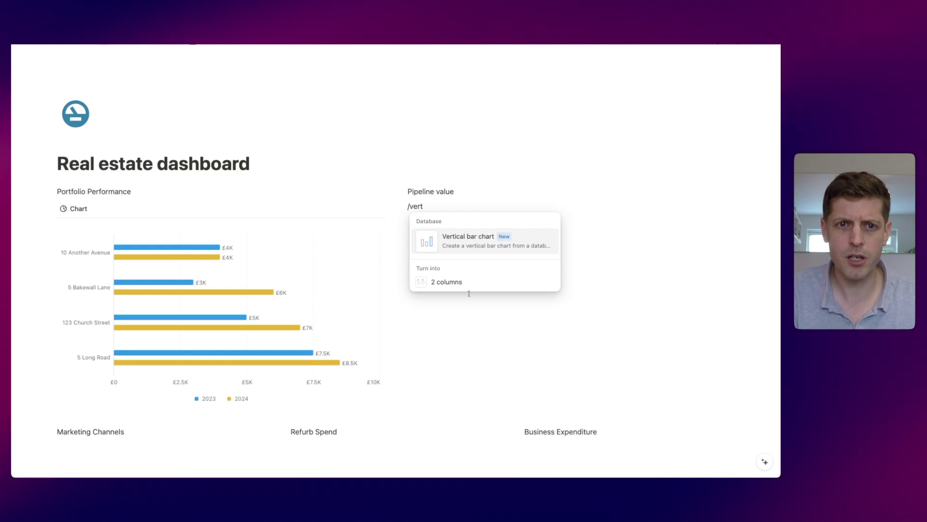
key(Return)
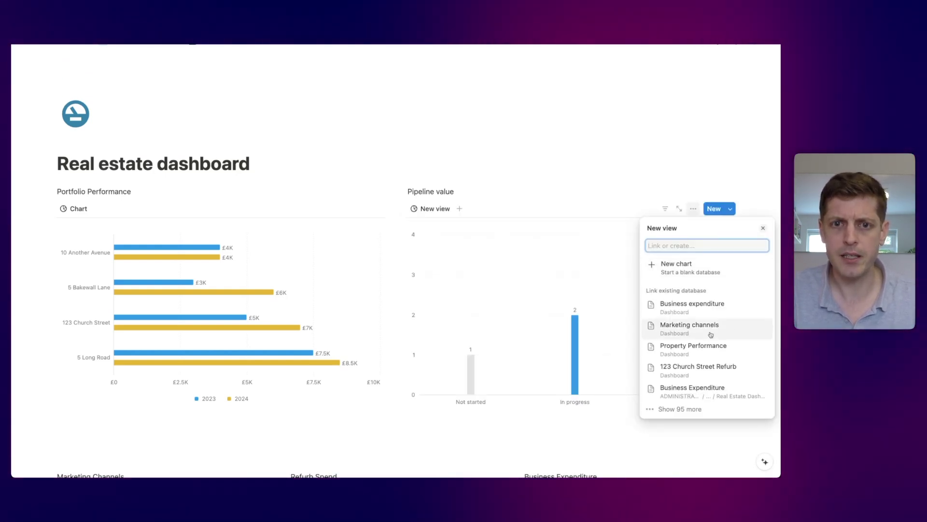
click(703, 330)
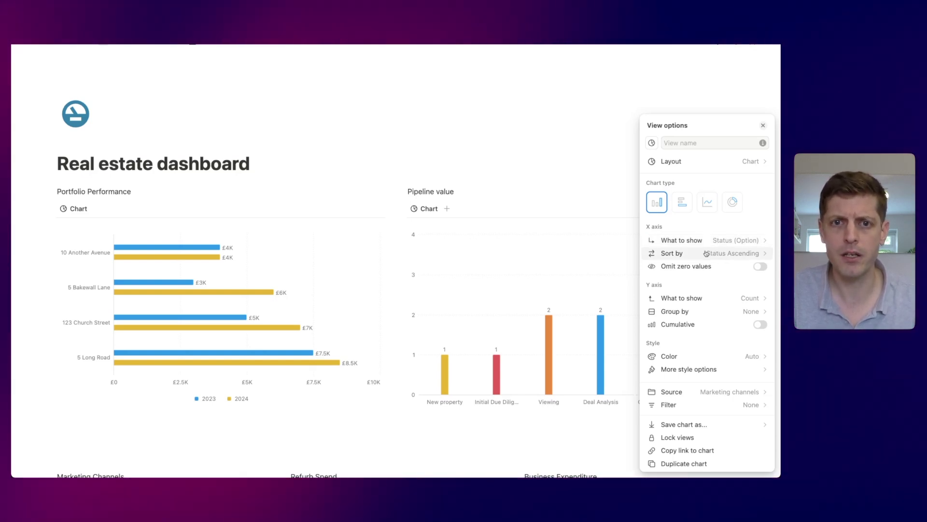
- Name the chart view Pipeline value and show Property Value on its Y axis, grouped by Property Value
click(733, 253)
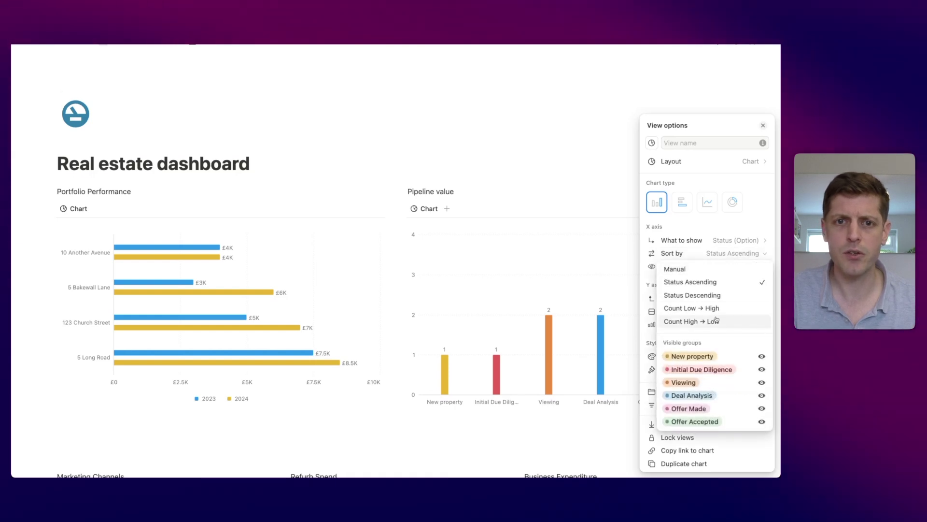
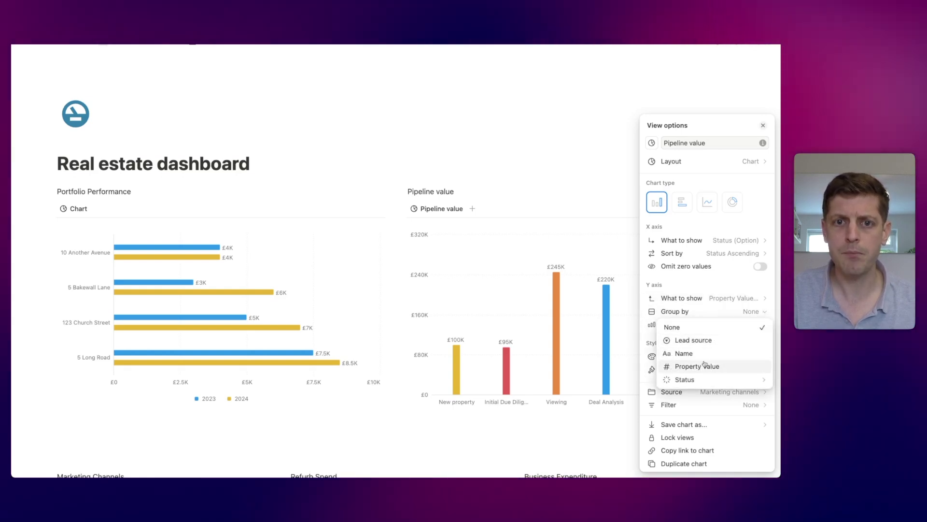
click(702, 366)
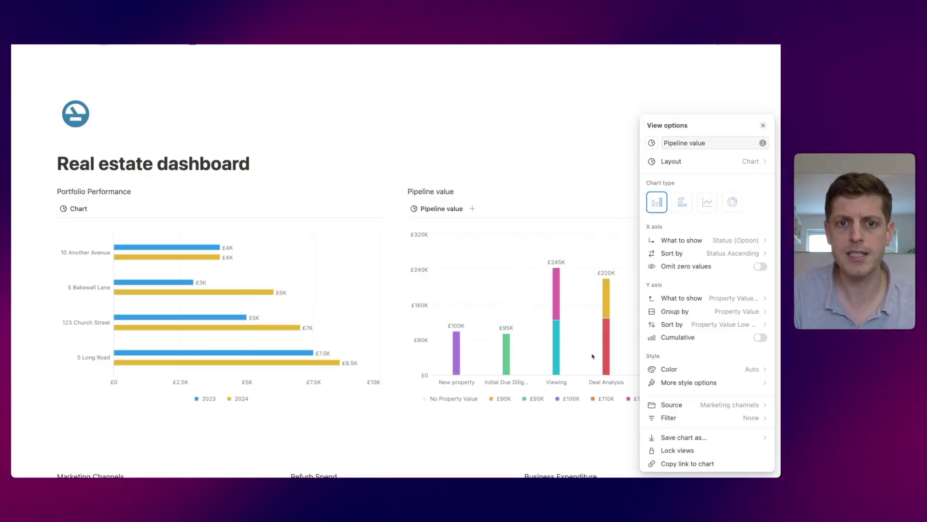
click(599, 354)
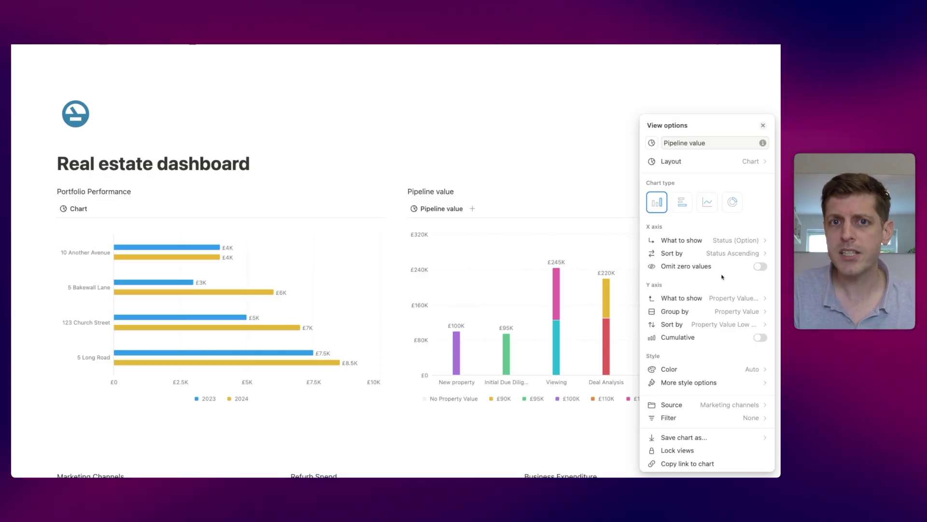
- Filter the Pipeline value chart to Status In progress, saved for everyone, and omit zero values on its X axis
click(699, 418)
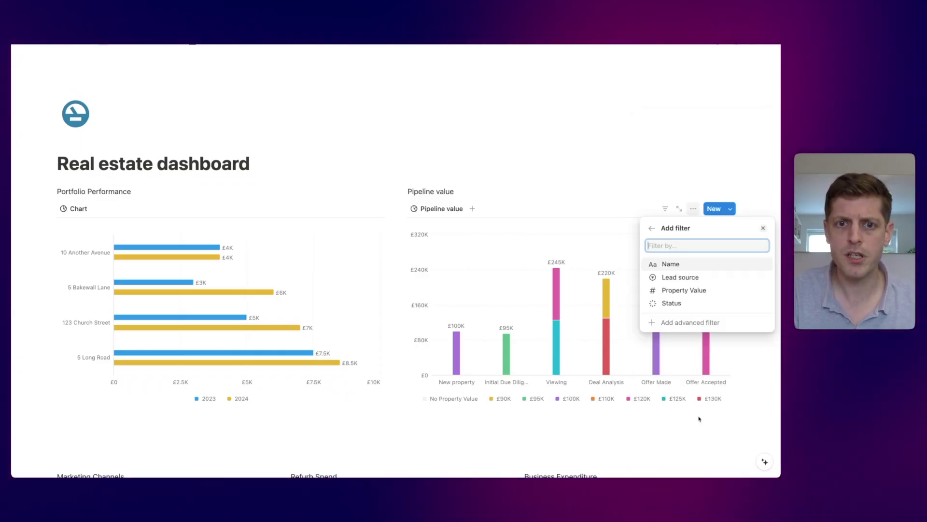
click(687, 303)
click(683, 246)
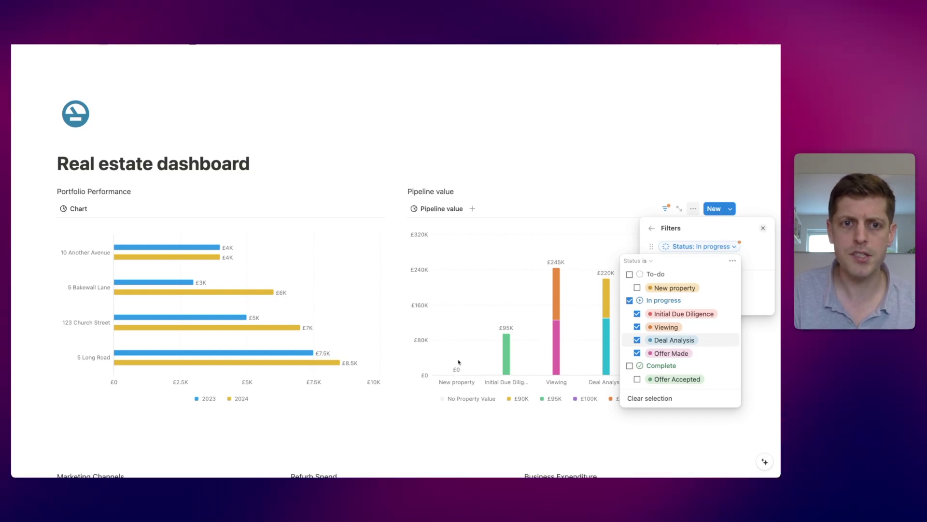
click(632, 245)
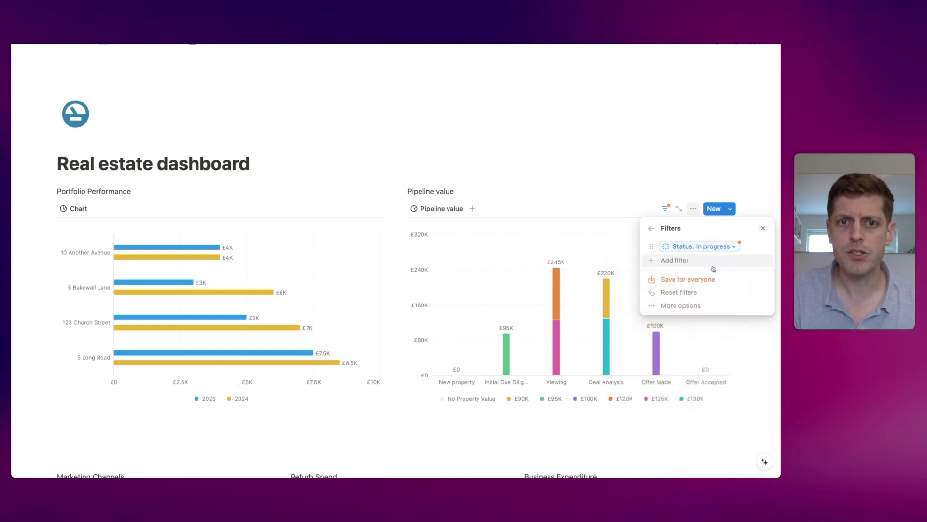
click(683, 278)
click(652, 228)
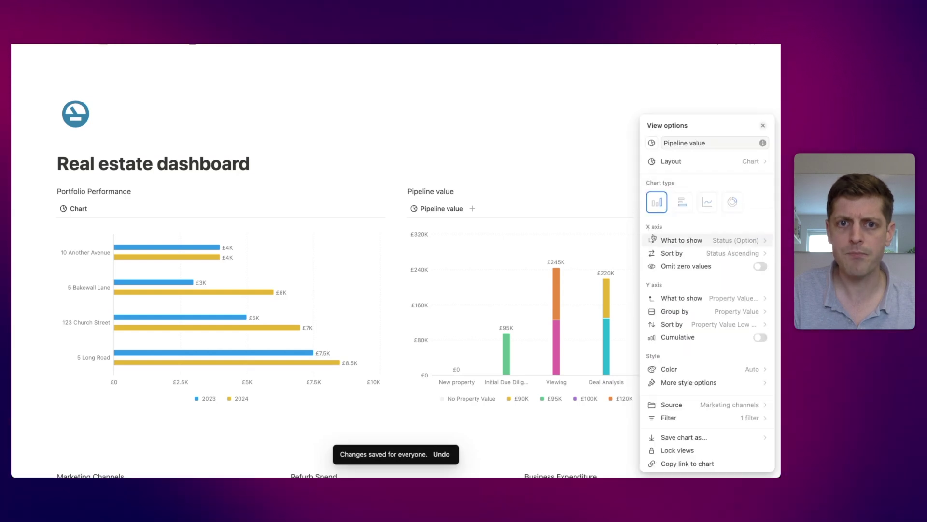
click(760, 267)
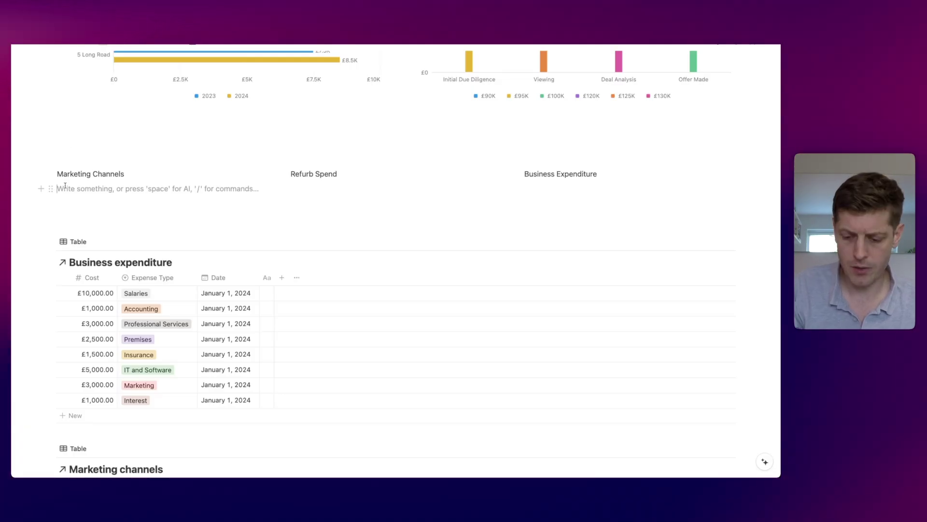
- Add a donut chart under Marketing Channels, linked to the existing Marketing channels database and showing Lead source
text(/don)
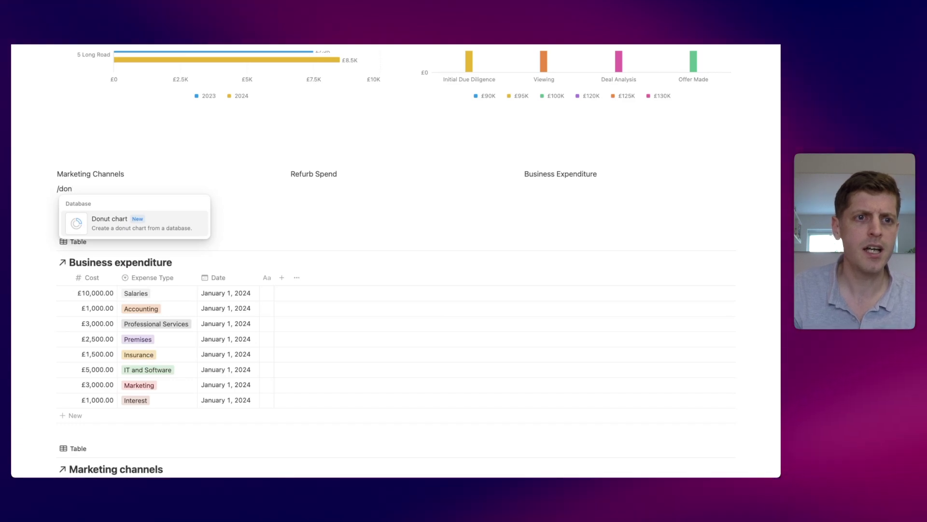
click(105, 233)
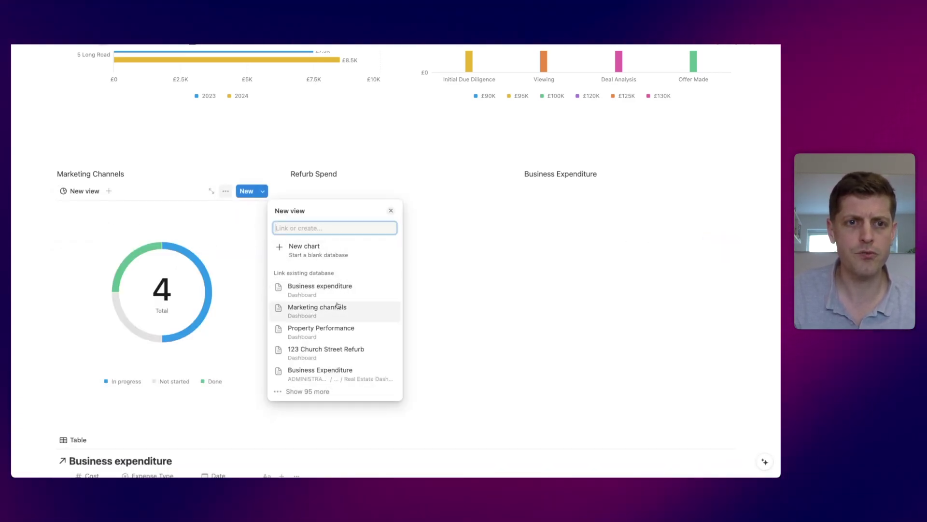
click(337, 307)
click(328, 278)
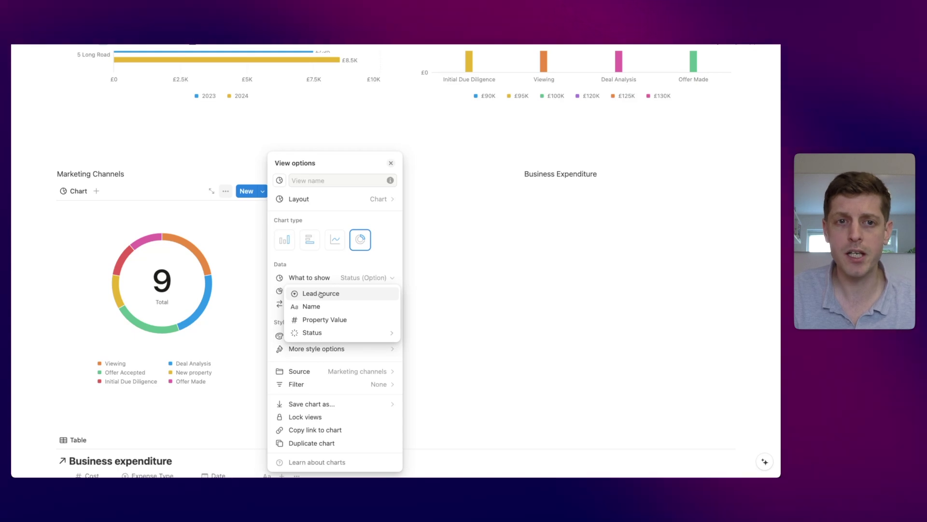
click(321, 294)
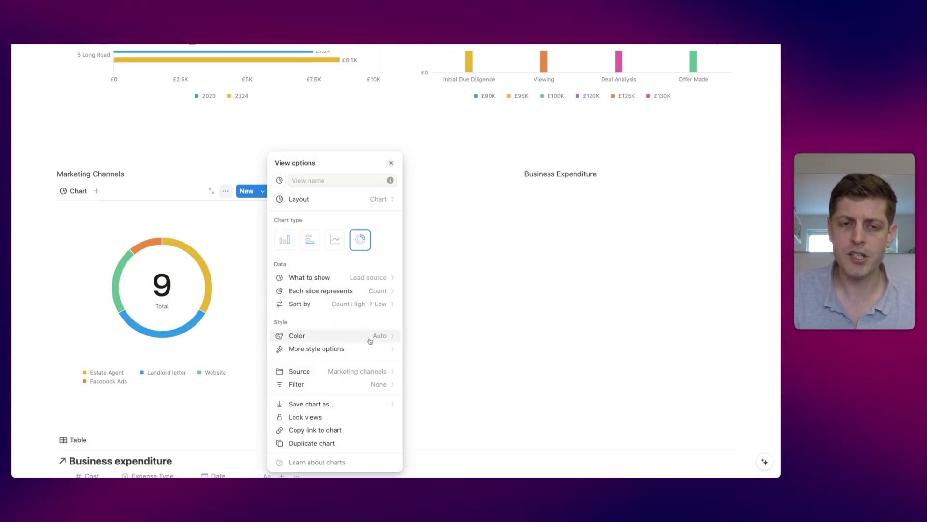
- Set the donut chart's data labels to Name and value (%), keep the center value shown, and close its view options
click(354, 350)
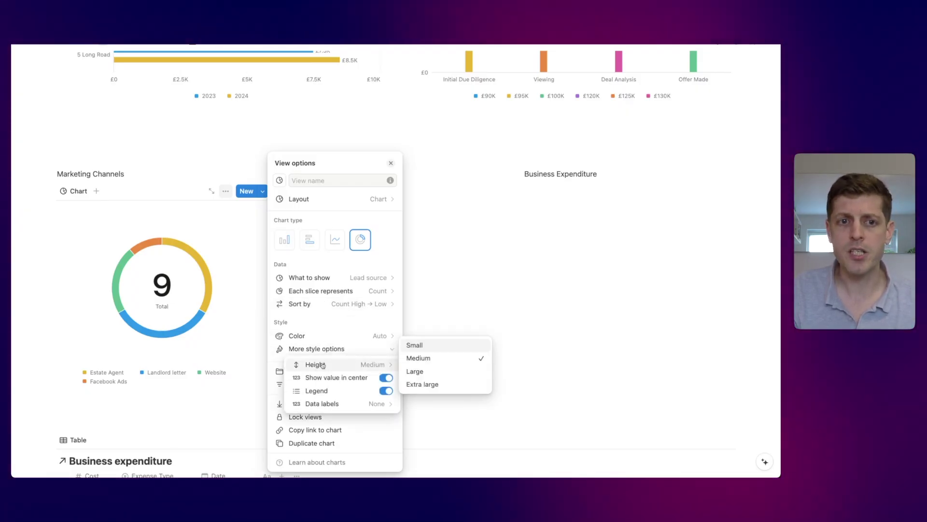
click(386, 378)
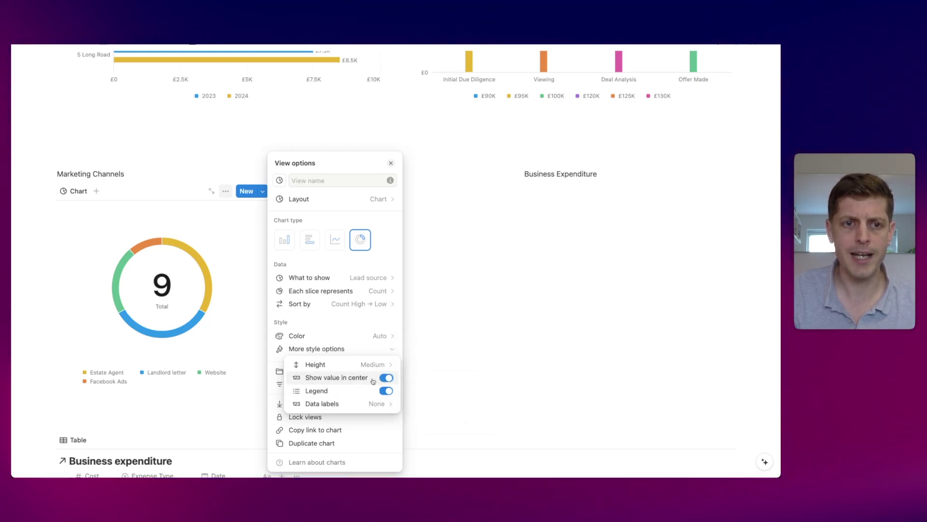
mouse_move(320, 406)
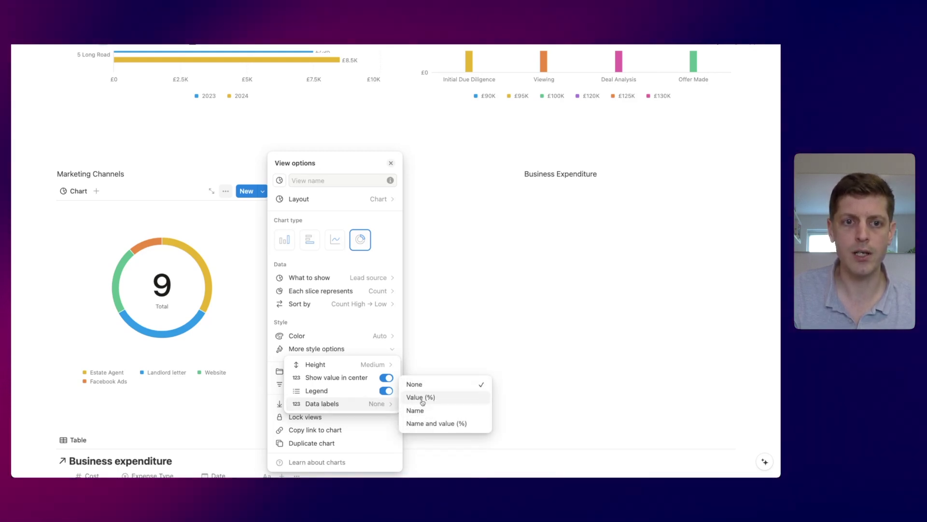
click(423, 399)
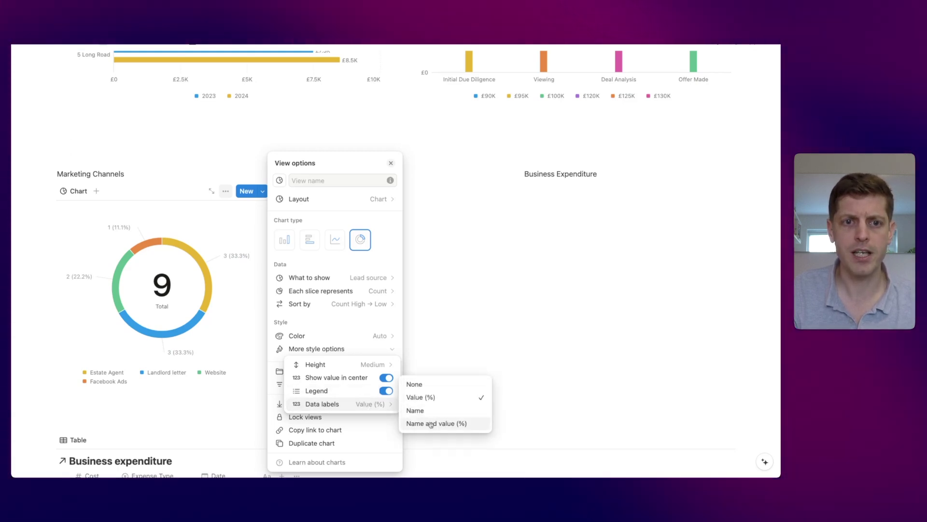
click(229, 300)
click(230, 300)
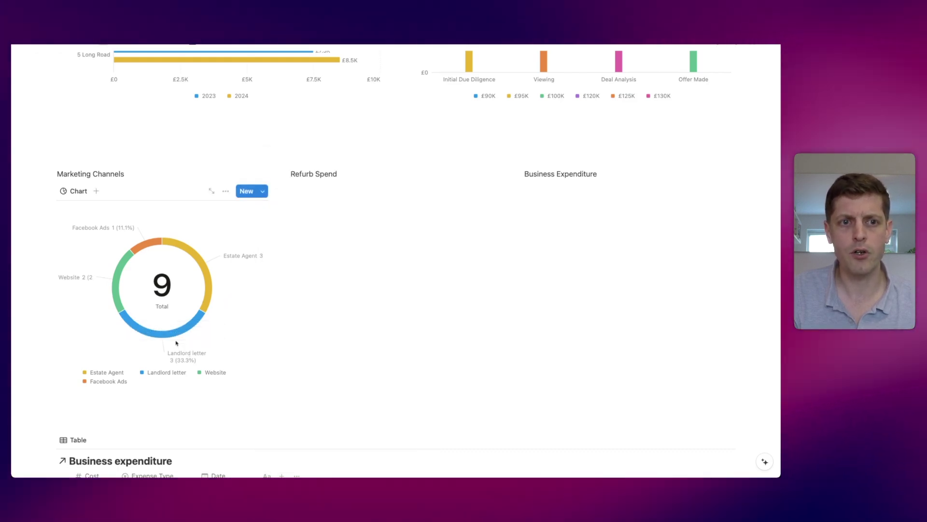
mouse_move(133, 256)
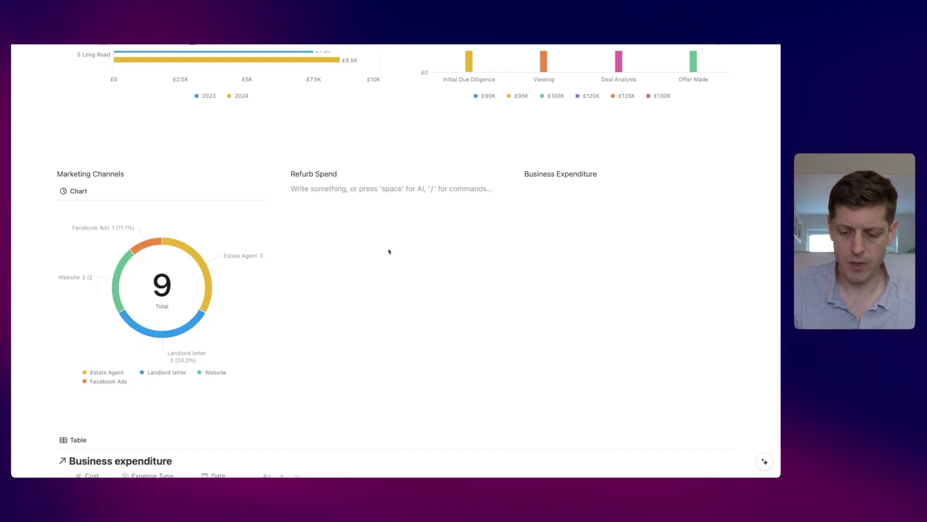
- Add a line chart under Refurb Spend, linked to the existing Church Street Refurb database
text(/)
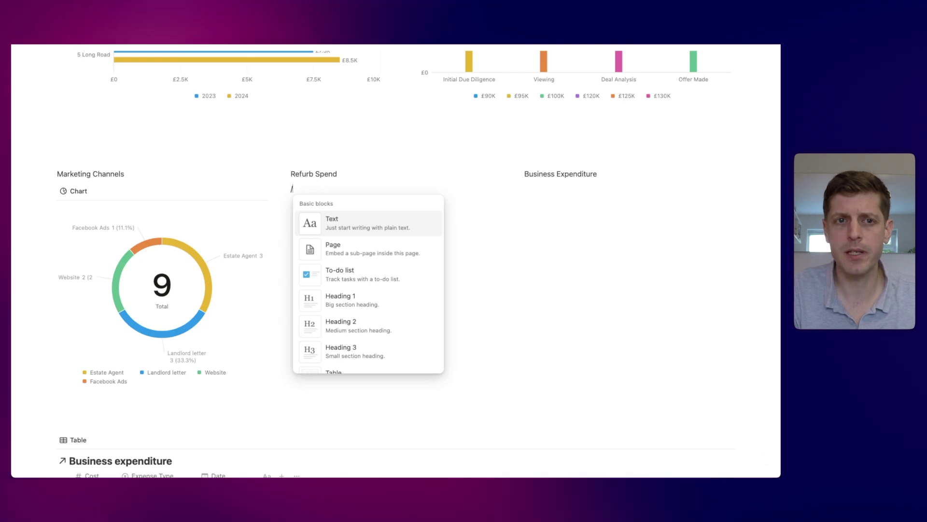
text(line)
key(Return)
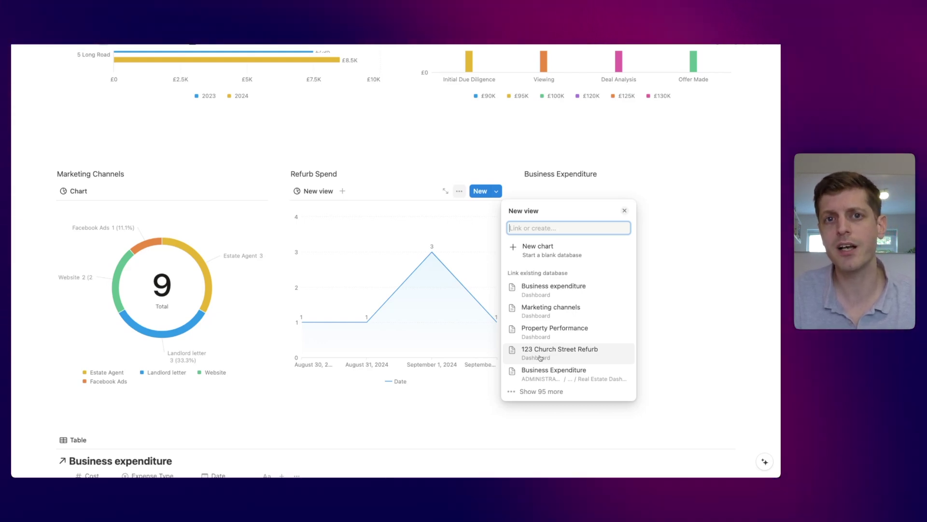
click(540, 358)
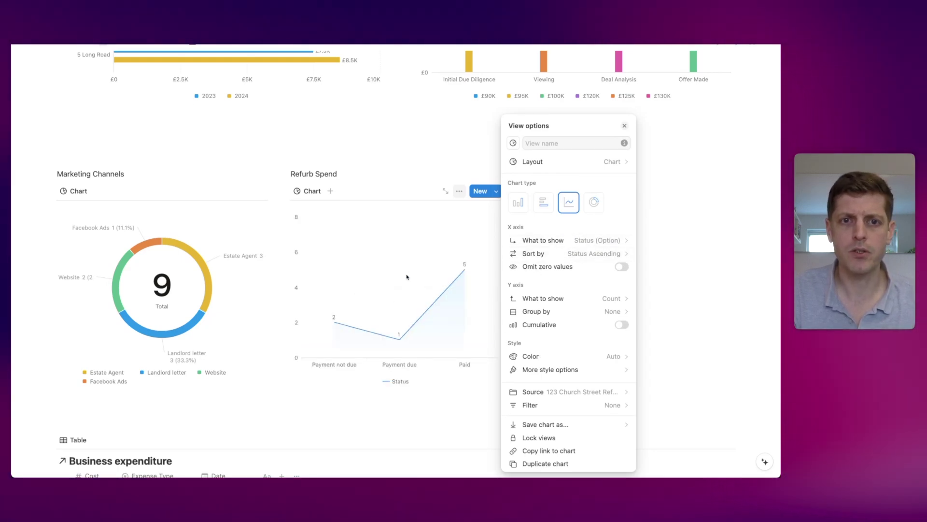
- Plot the Refurb Spend line chart with Payment Date by day on the X axis and the sum of Cost on the Y axis
click(603, 244)
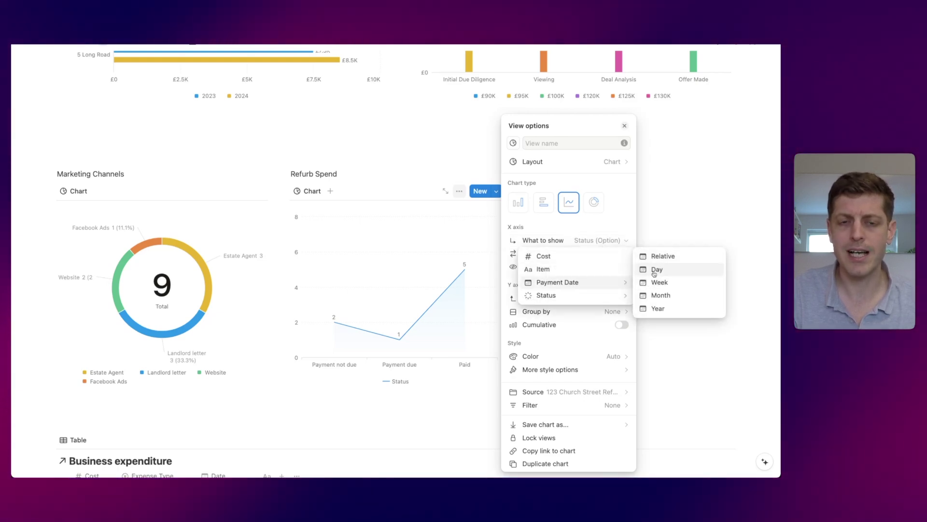
click(654, 274)
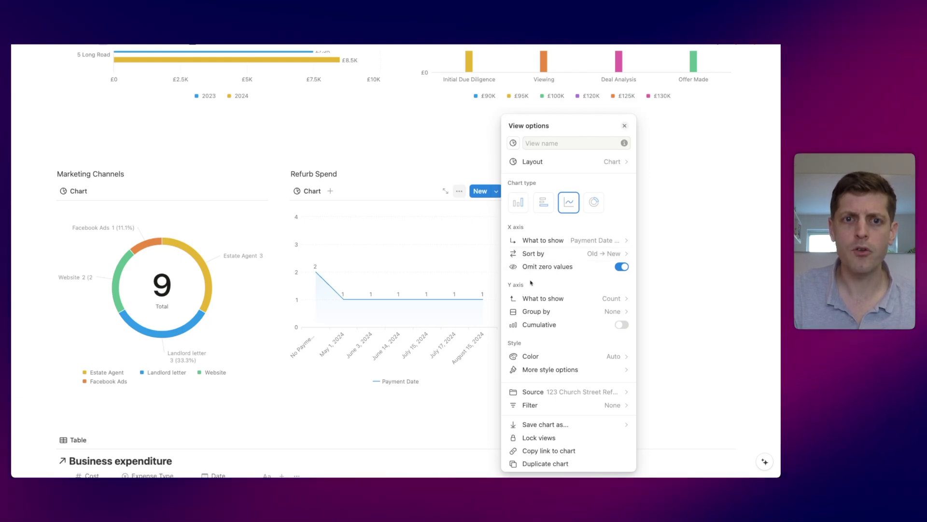
click(599, 300)
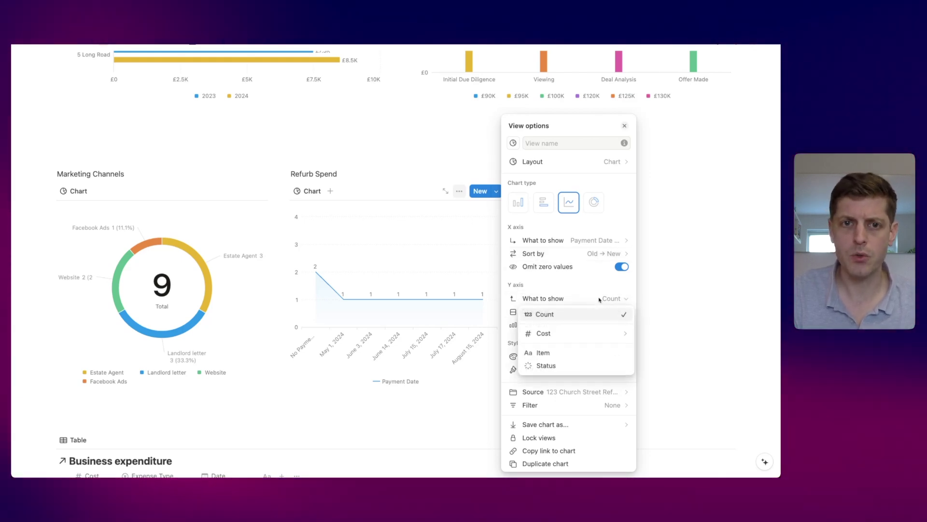
mouse_move(560, 337)
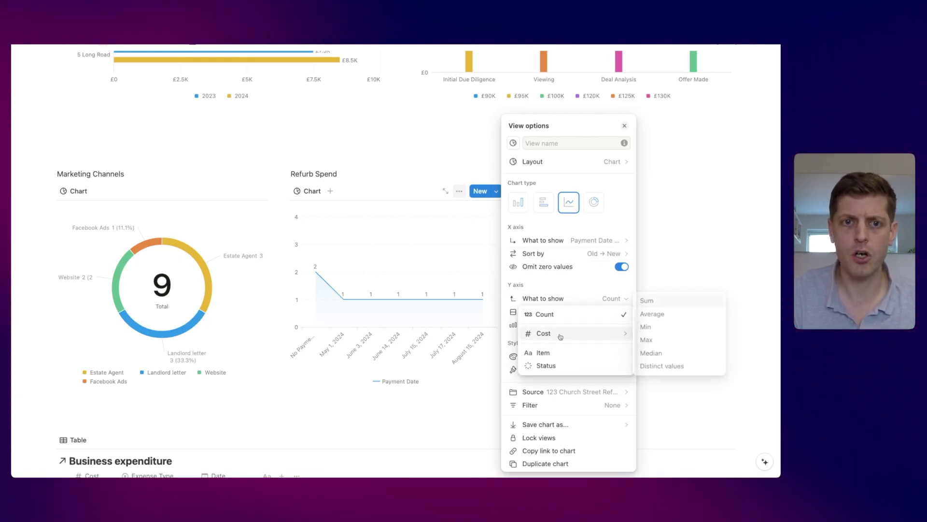
click(646, 300)
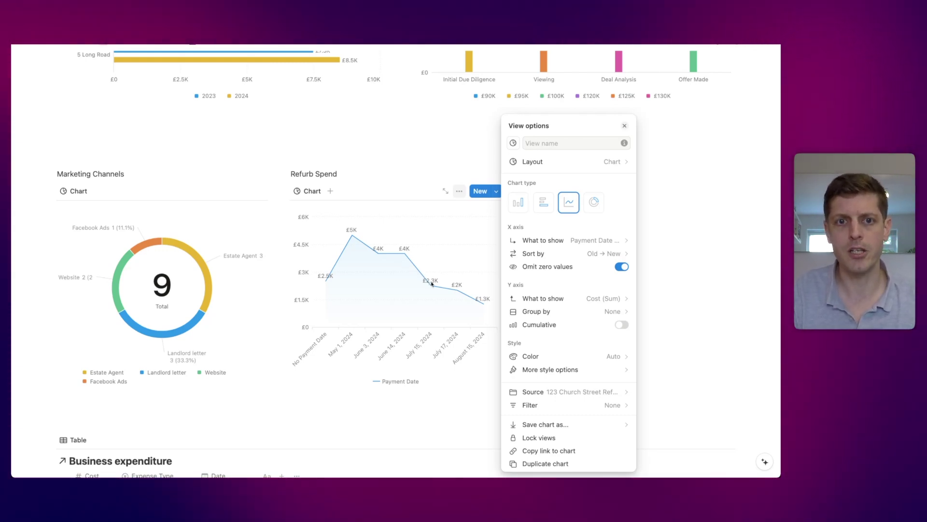
- Make the Refurb Spend line chart cumulative and turn off its gradient area and legend
click(620, 327)
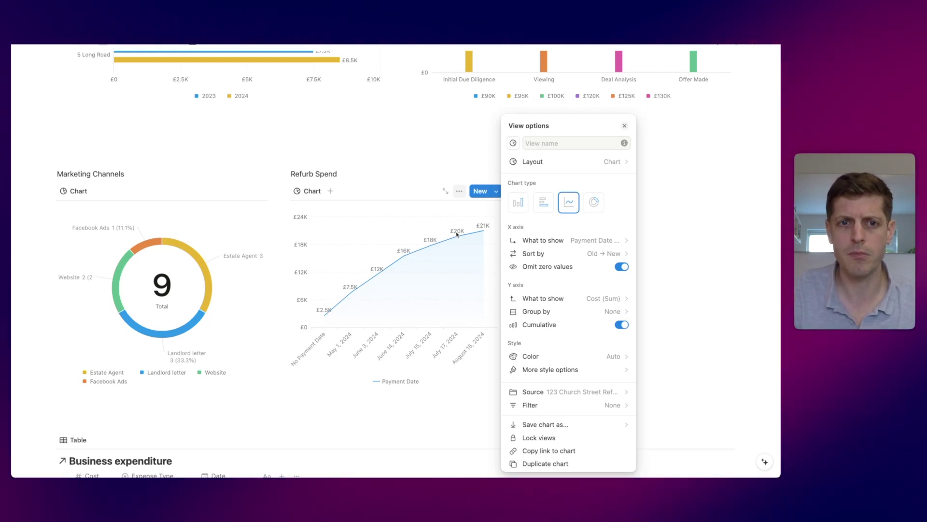
click(571, 369)
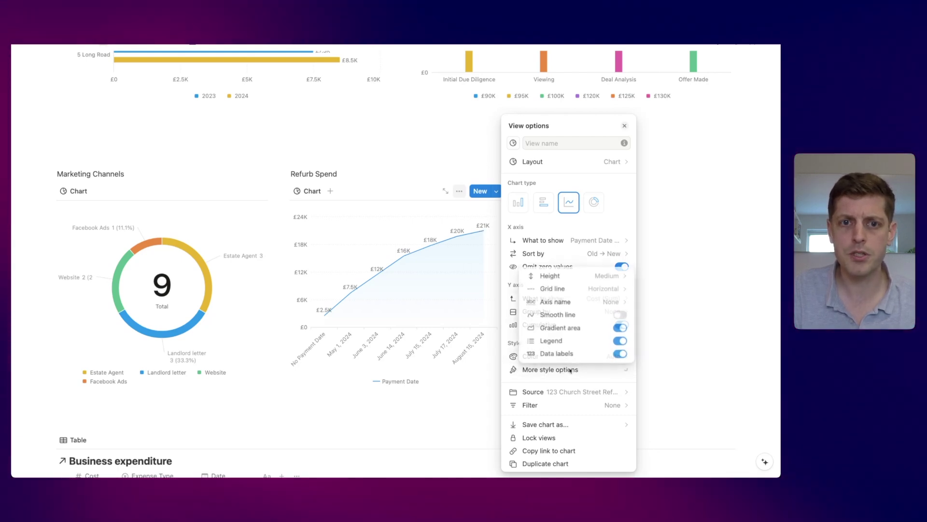
click(618, 327)
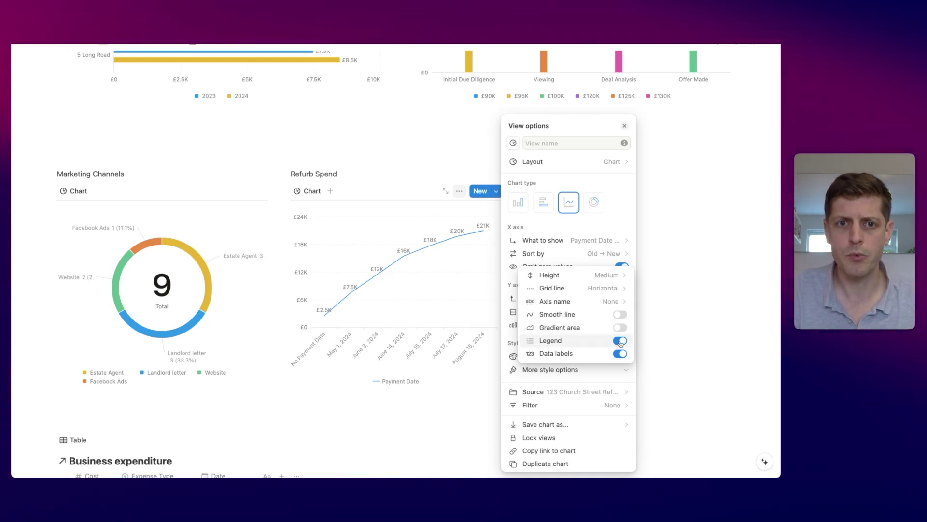
click(621, 341)
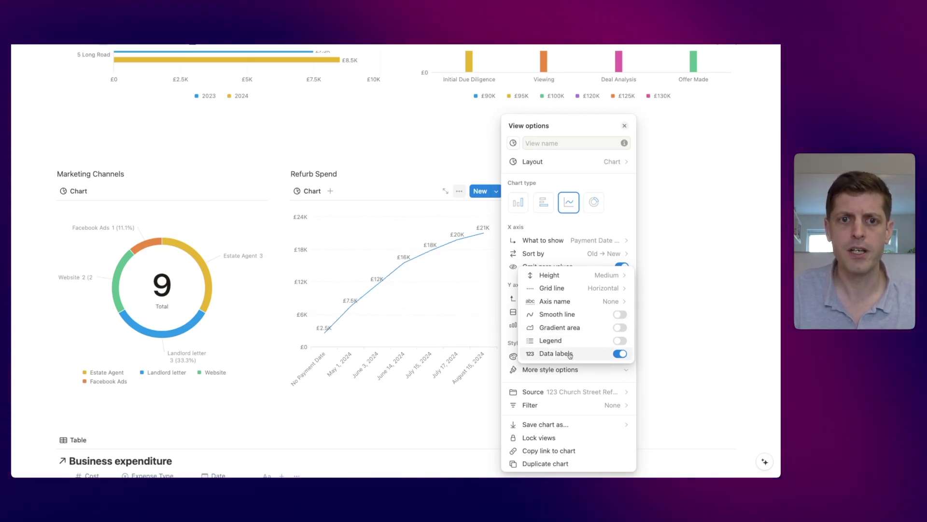
click(570, 280)
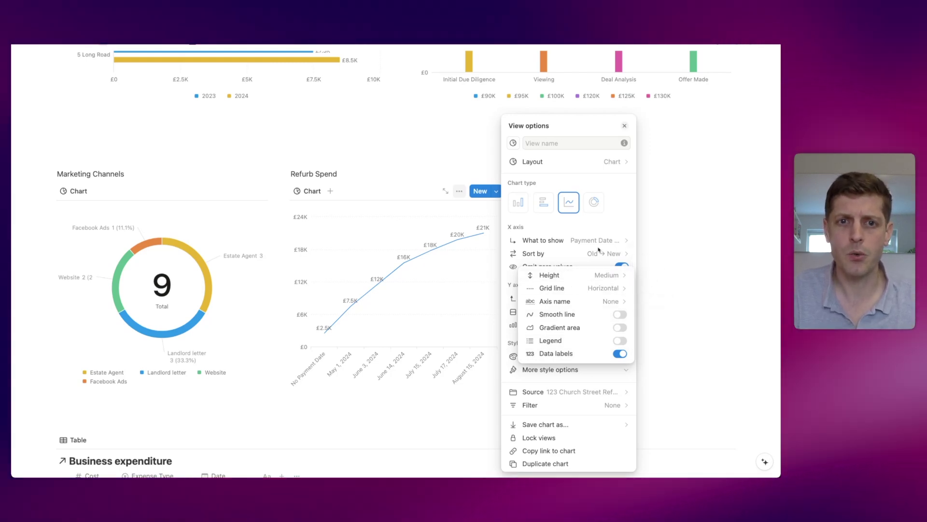
- Add a donut chart under Business Expenditure, linked to the existing Business expenditure database
click(616, 228)
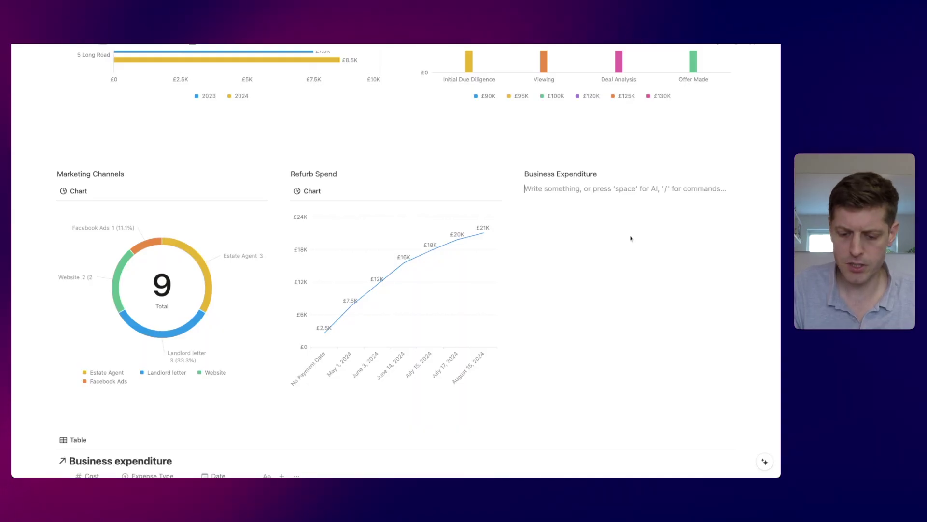
text(/don)
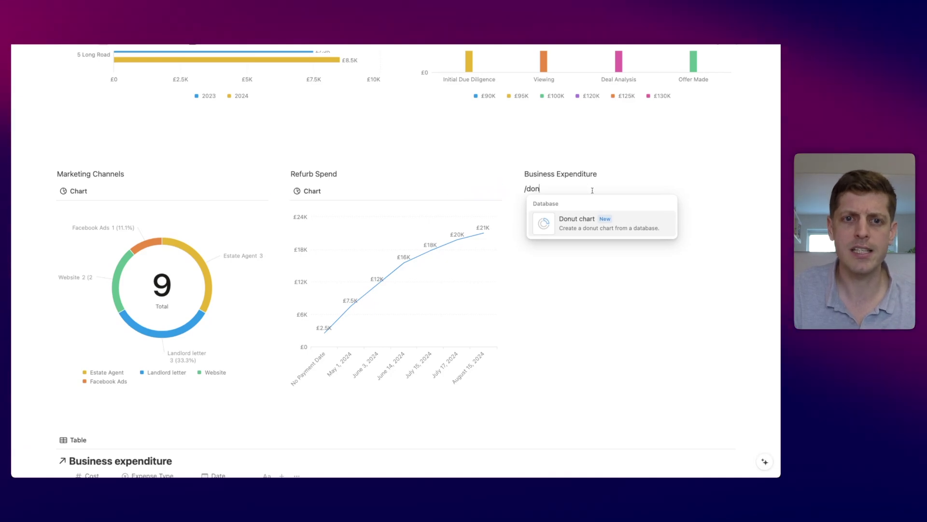
click(575, 233)
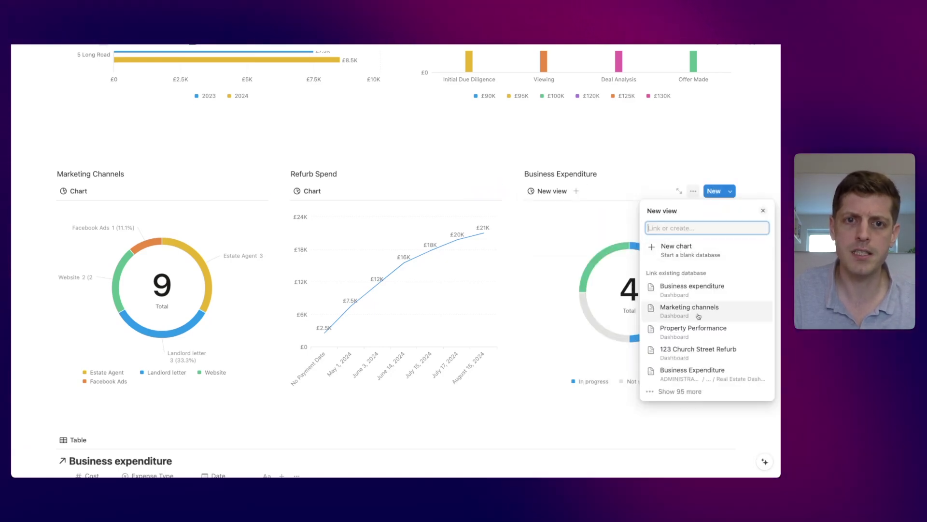
click(697, 289)
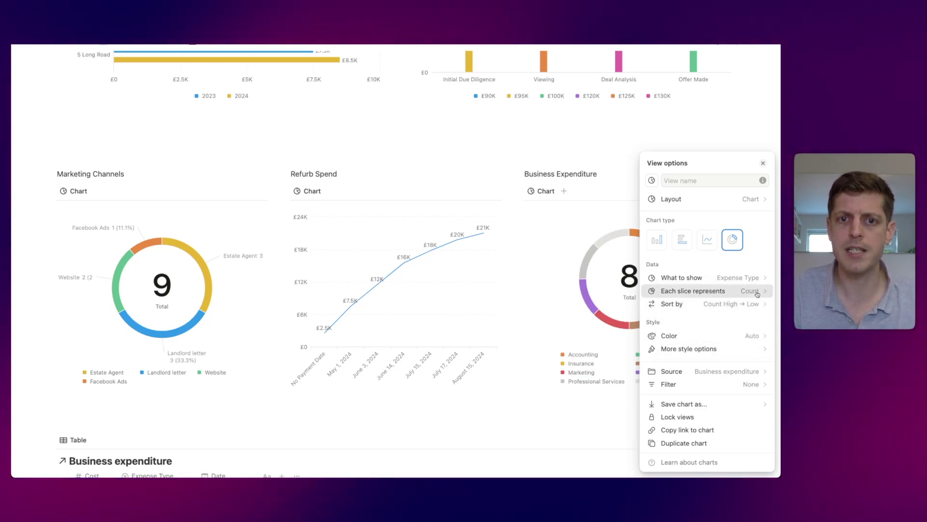
- Make each slice of the Business Expenditure donut chart represent the sum of Cost and set the chart color to Blue
mouse_move(710, 325)
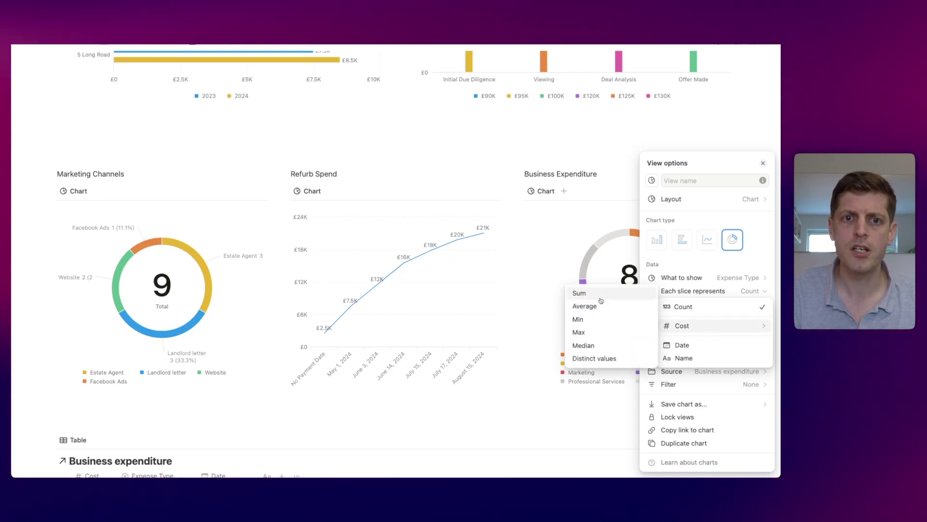
click(601, 293)
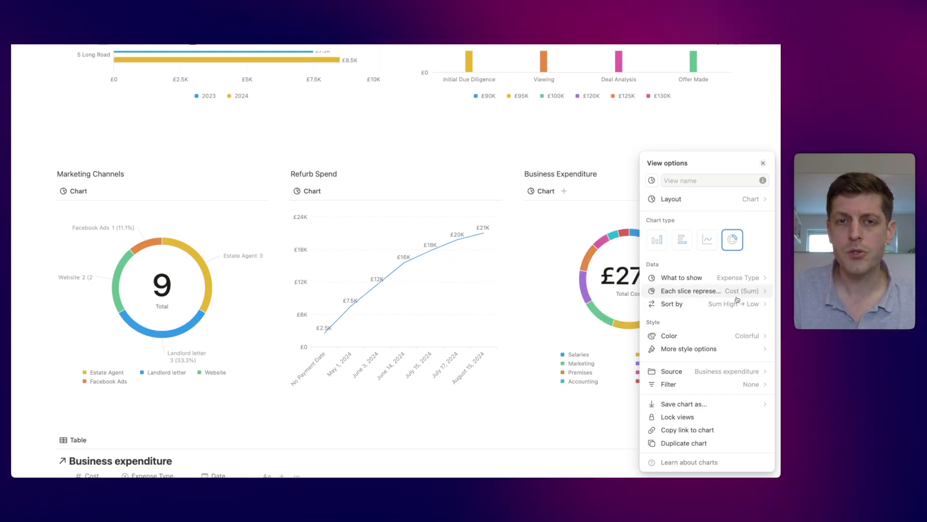
click(754, 338)
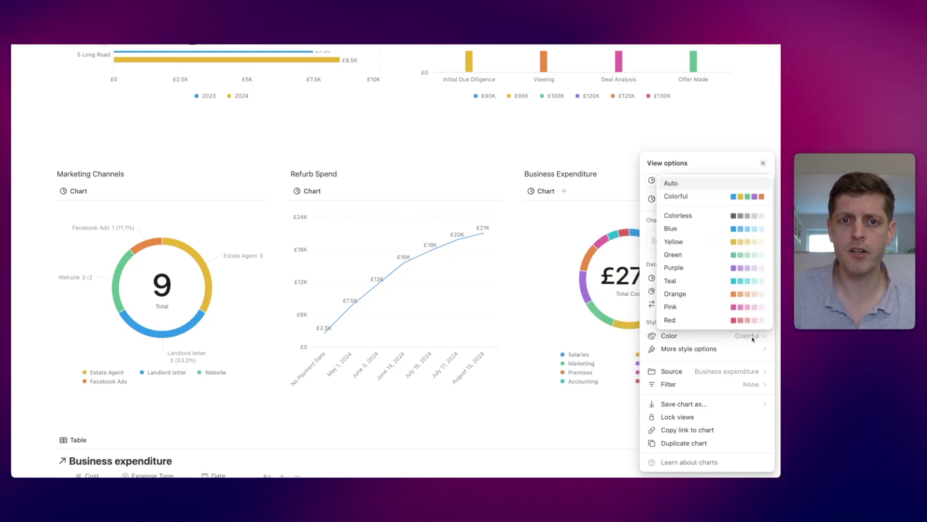
click(721, 231)
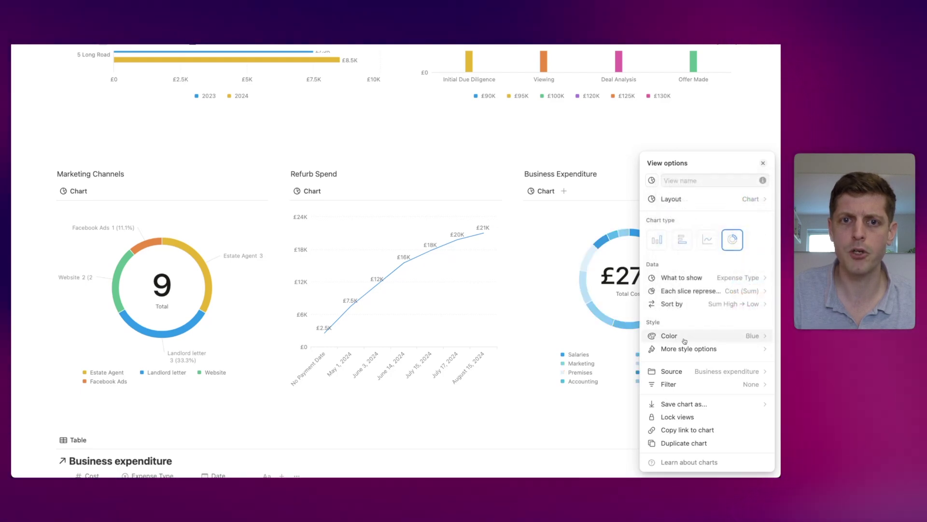
- Set the Business Expenditure donut chart's data labels to Name and close its view options
click(690, 349)
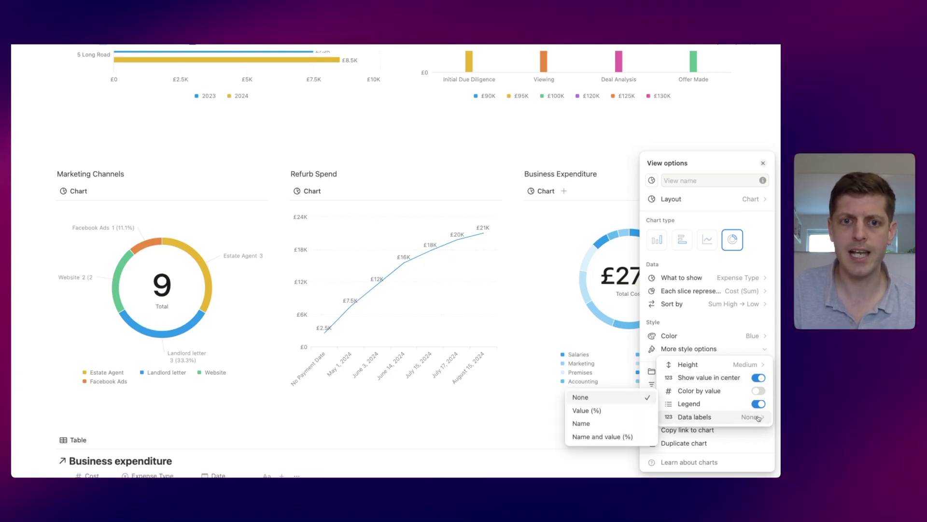
click(582, 423)
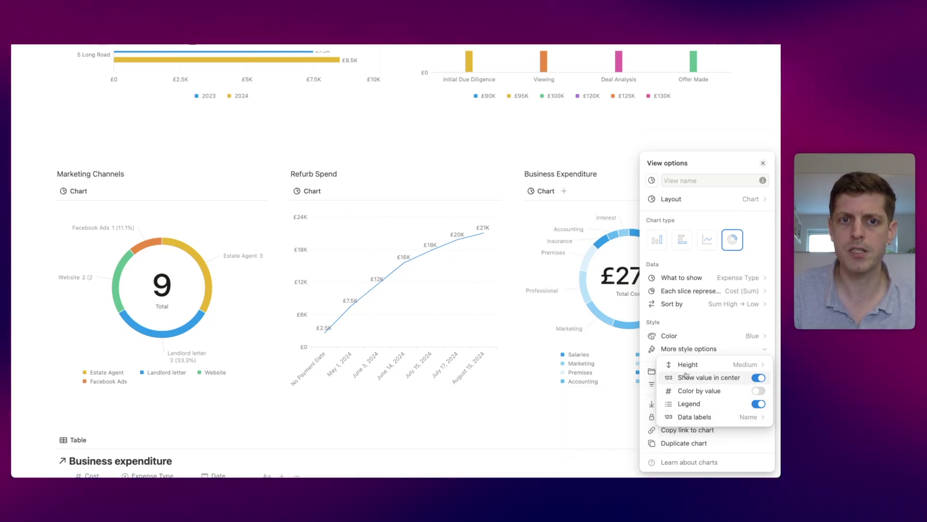
click(589, 427)
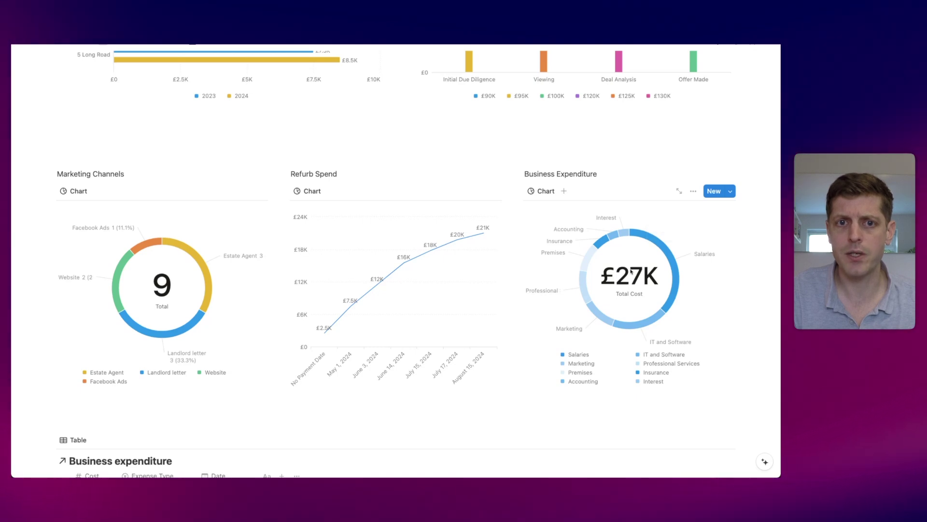
- Turn the Portfolio Performance and Pipeline value titles above the upper two charts into Heading 3 blocks
mouse_move(614, 236)
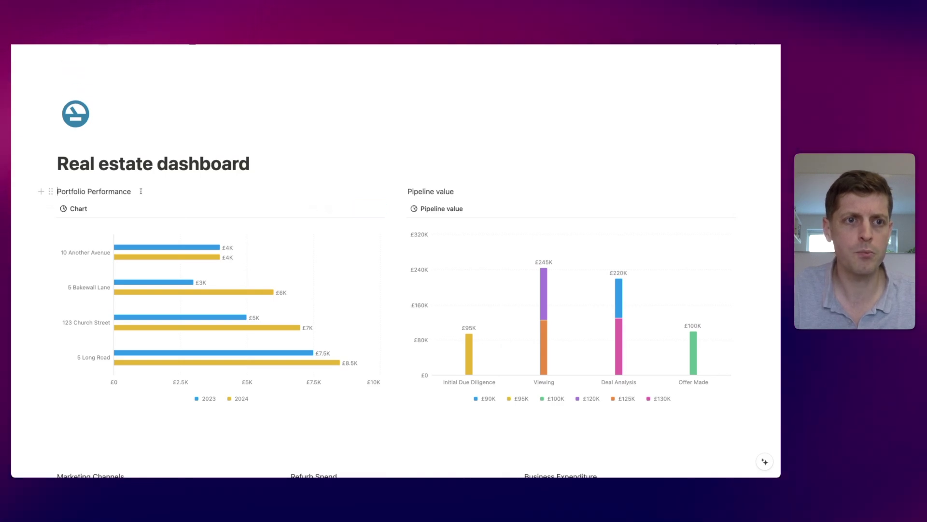
text(###)
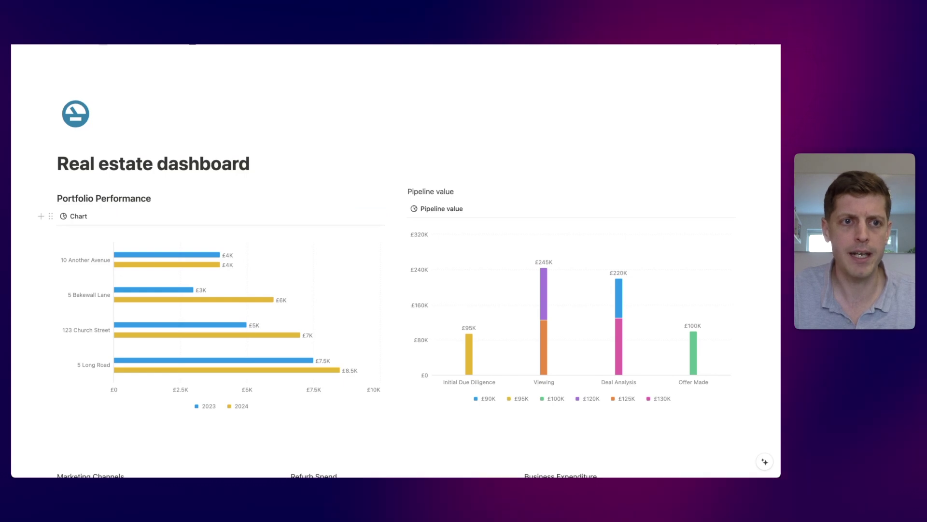
click(407, 191)
text(###)
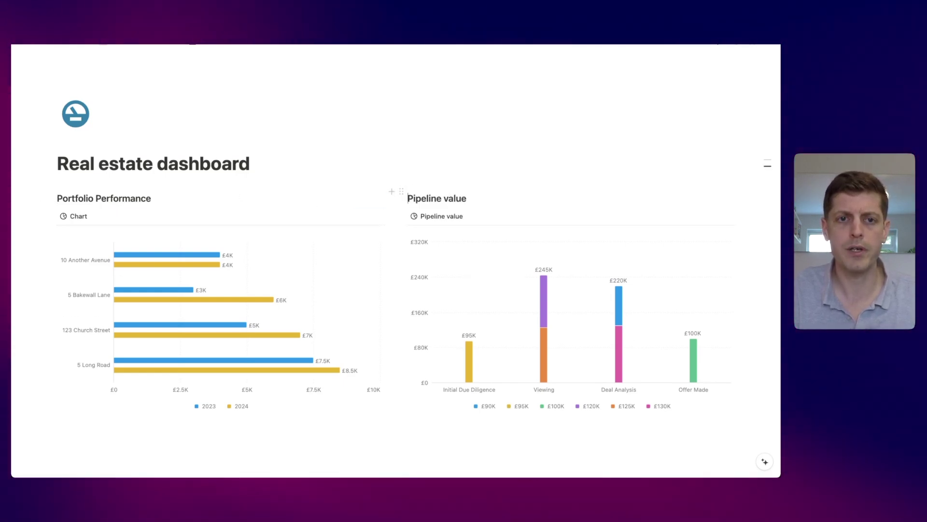
key(Escape)
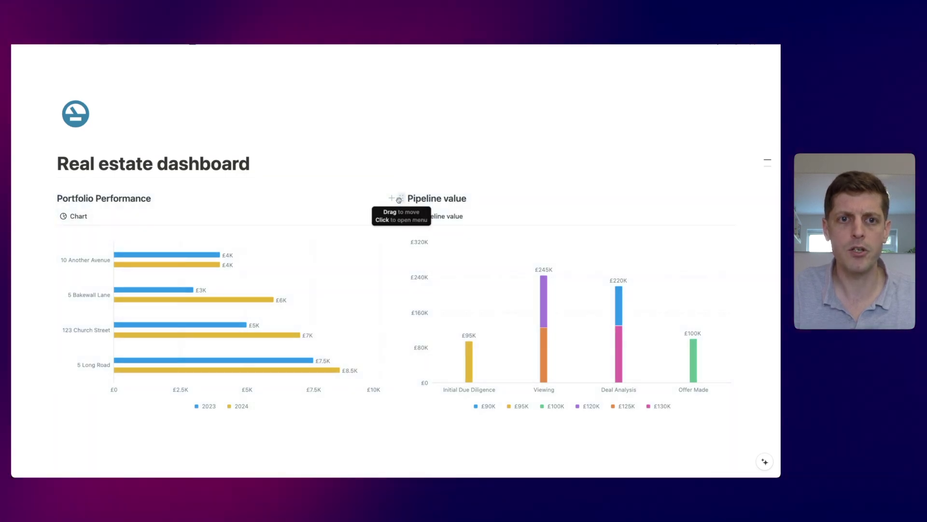
- Give the Pipeline value heading a yellow background
click(402, 198)
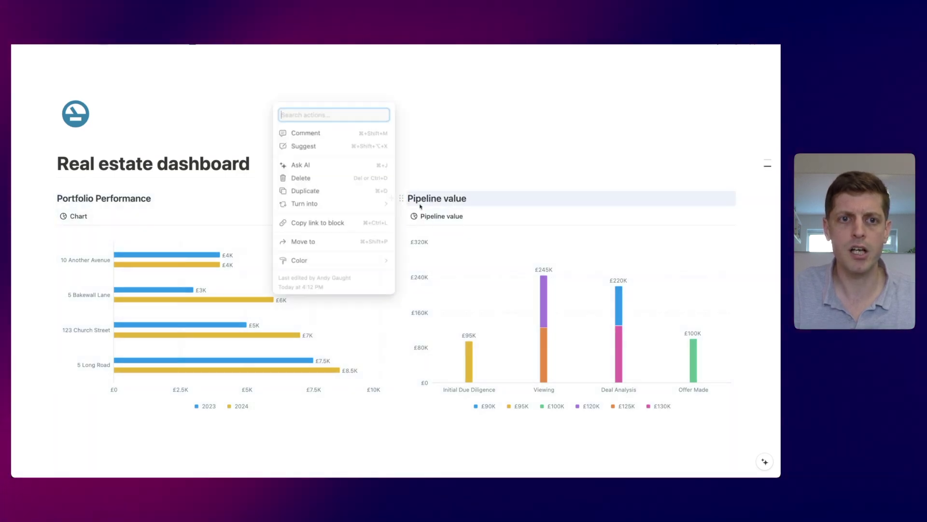
mouse_move(356, 260)
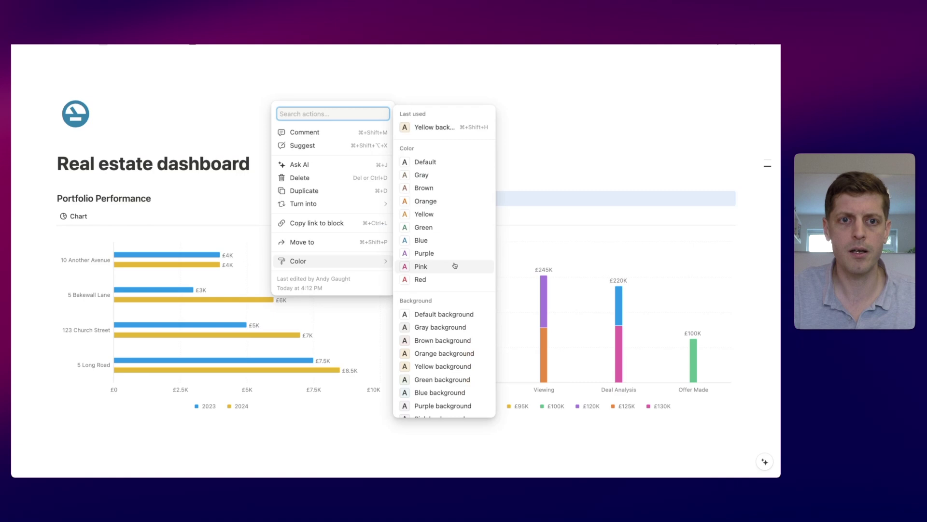
click(425, 364)
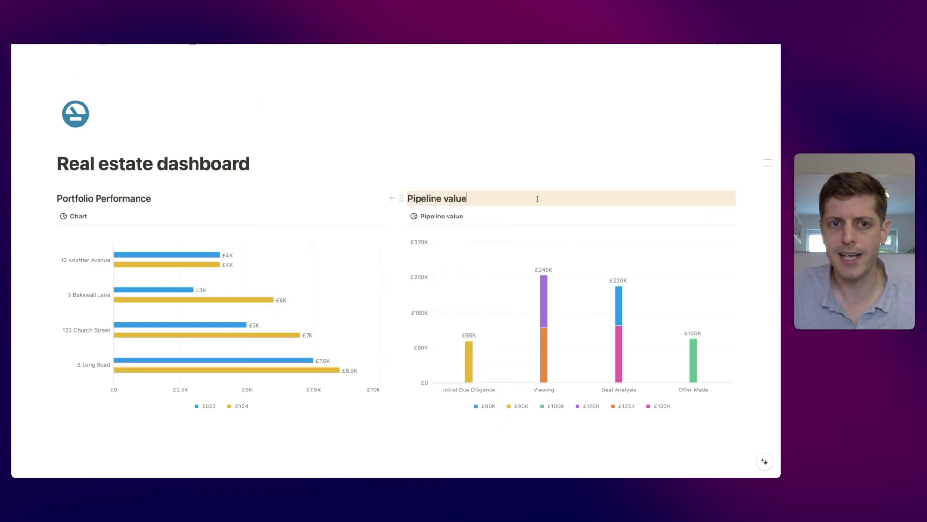
- Turn the Marketing Channels title into a quote block and set its quote size to Large
scroll(538, 198, down, 6)
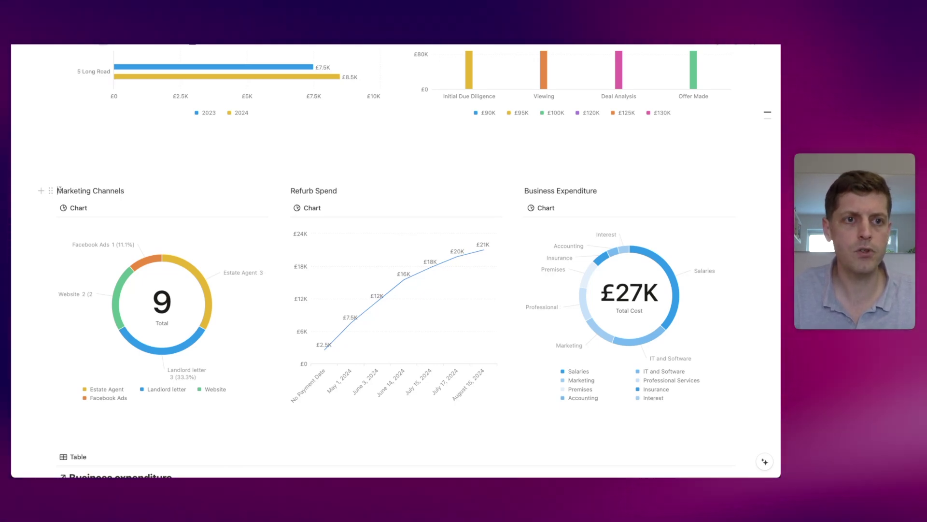
click(50, 190)
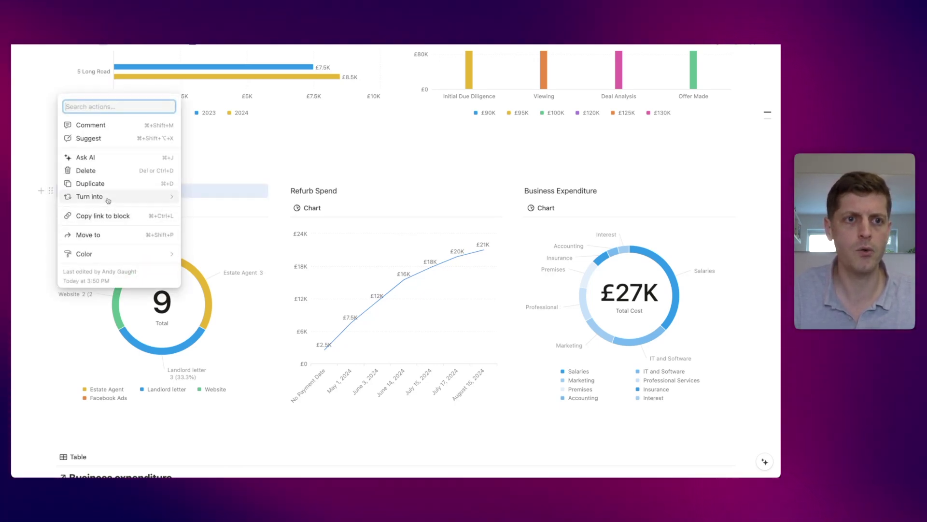
mouse_move(108, 199)
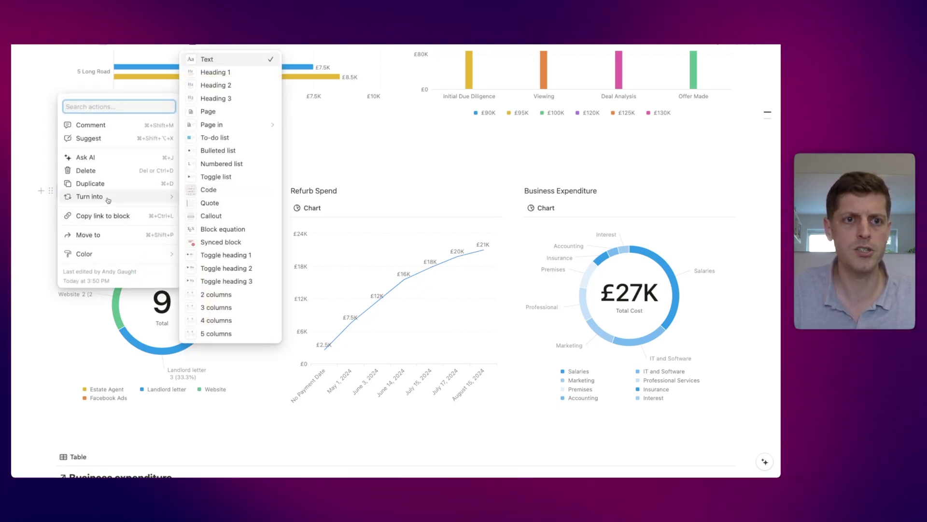
click(219, 203)
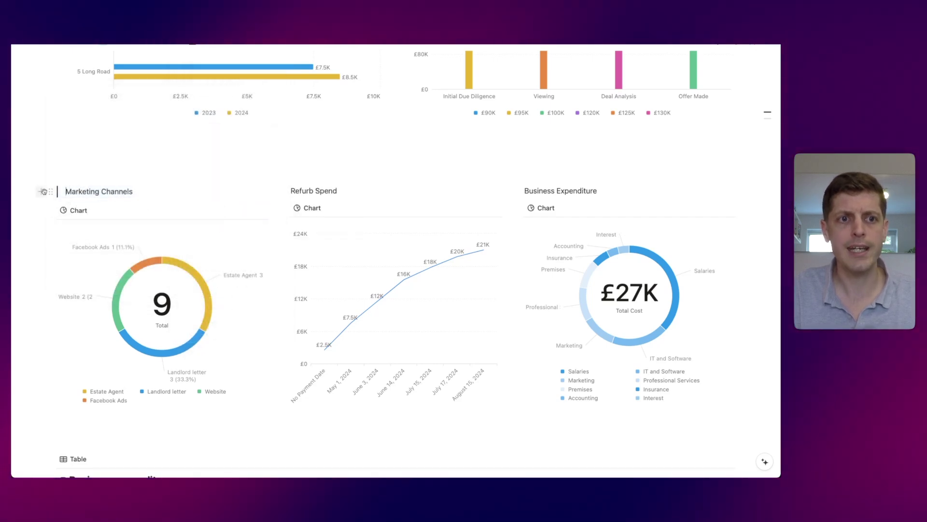
click(51, 191)
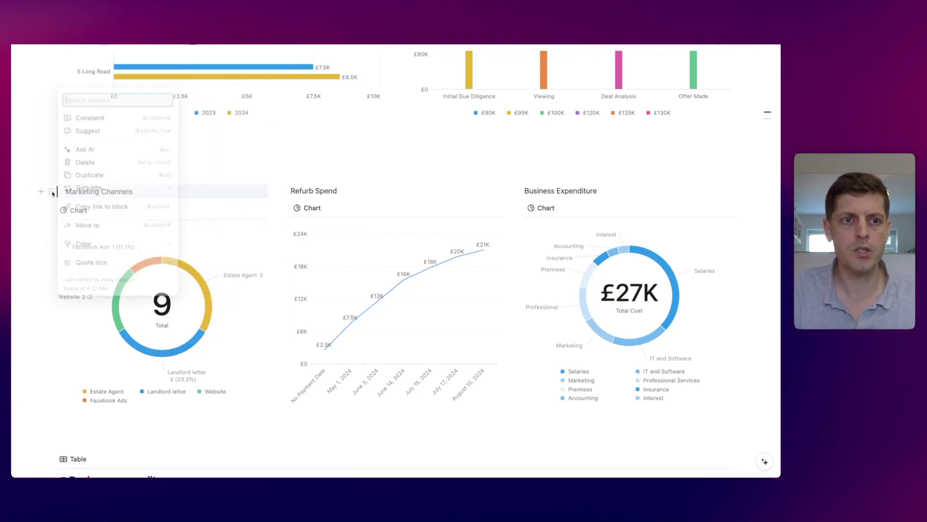
mouse_move(101, 264)
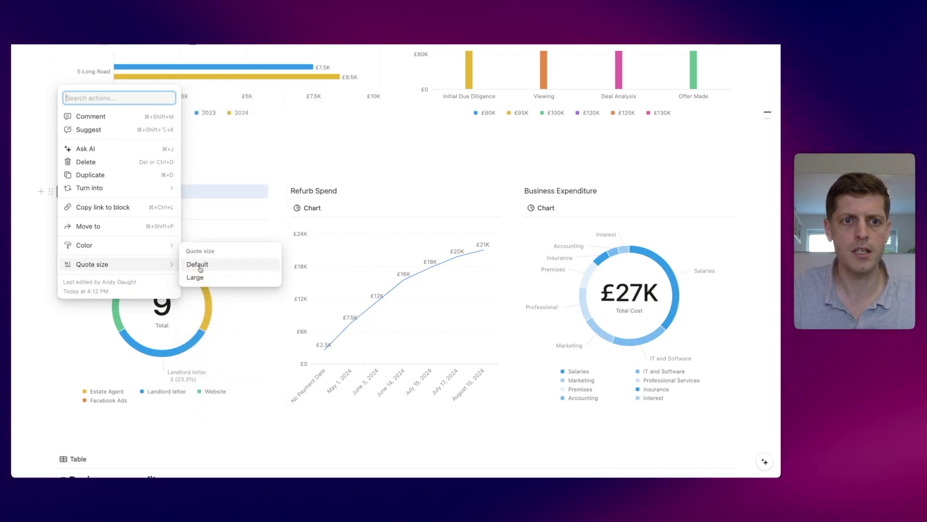
click(200, 276)
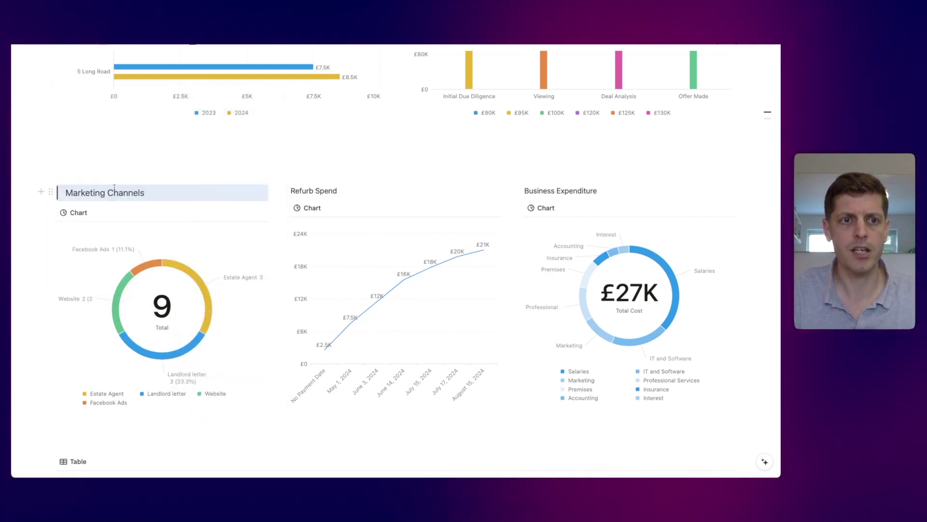
- Give the Marketing Channels quote block a blue background
click(49, 191)
mouse_move(136, 246)
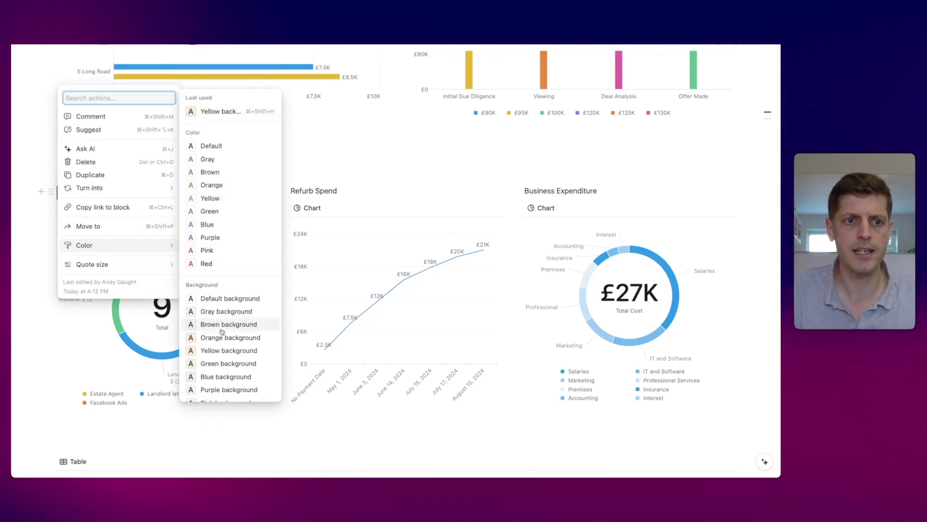
click(226, 377)
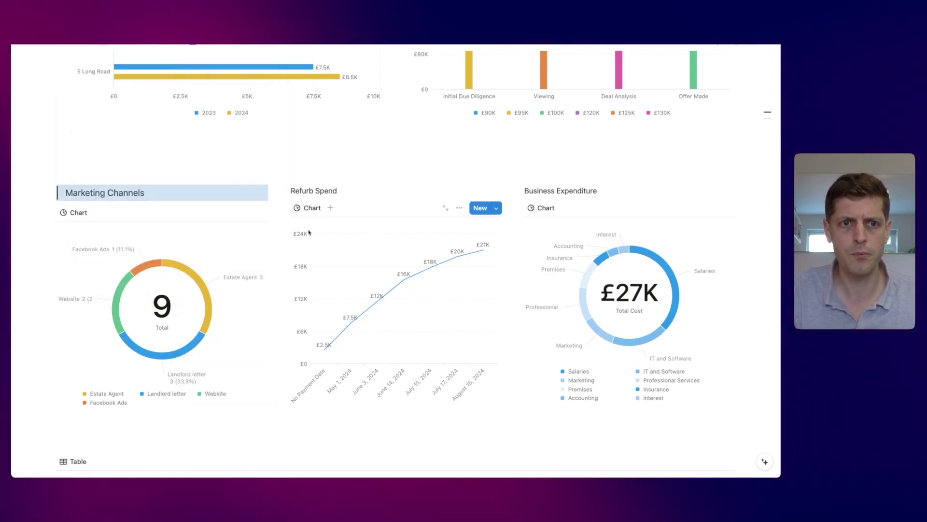
- Replace the Refurb Spend title with a simple table and delete one of the table's columns
triple_click(345, 187)
key(BackSpace)
text(/table)
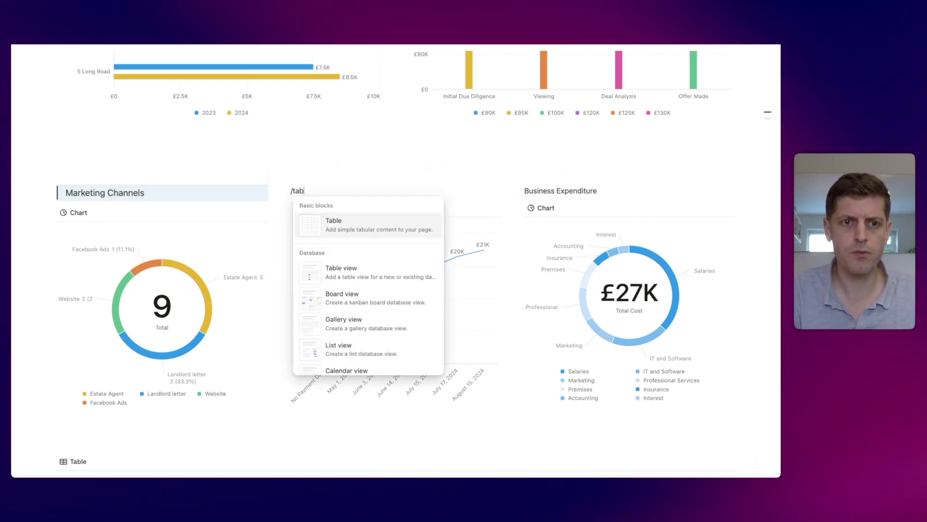
key(Return)
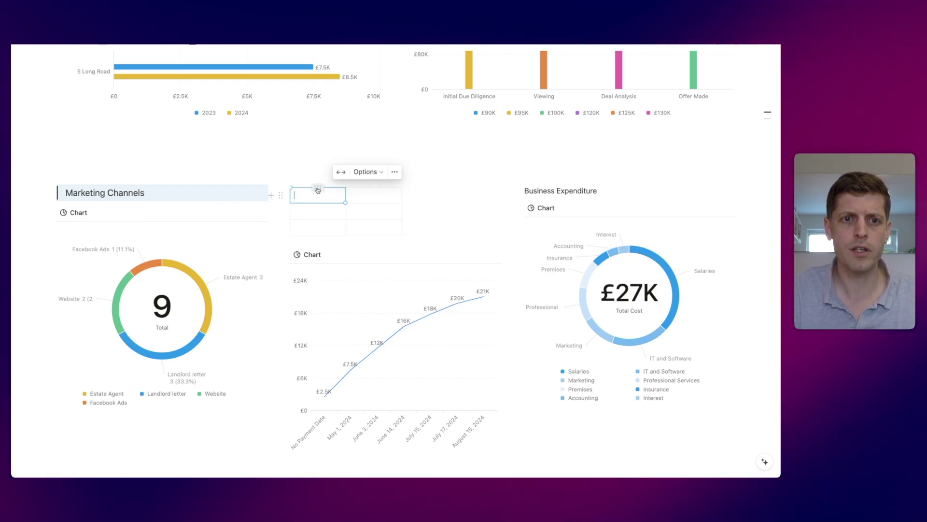
click(318, 187)
click(343, 298)
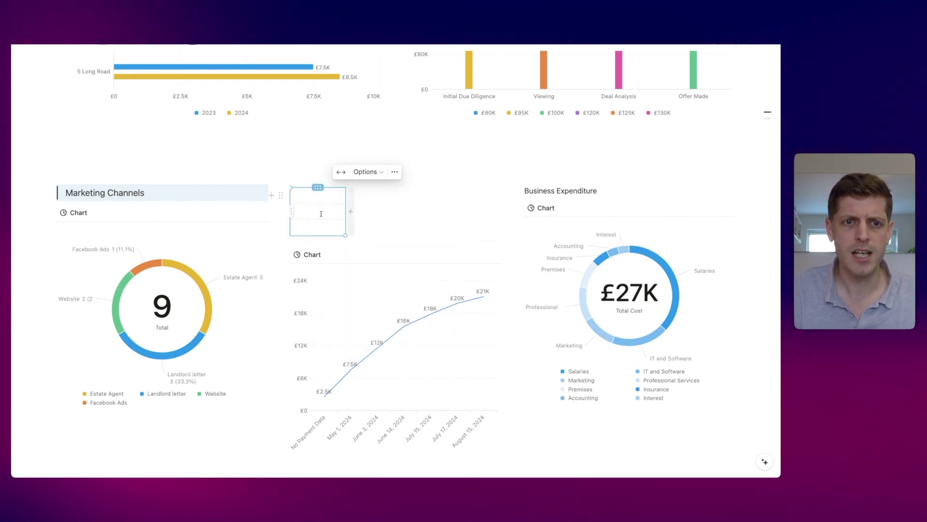
- Delete the simple table's two extra rows and enter "Refurb Spend" in the remaining cell
click(292, 211)
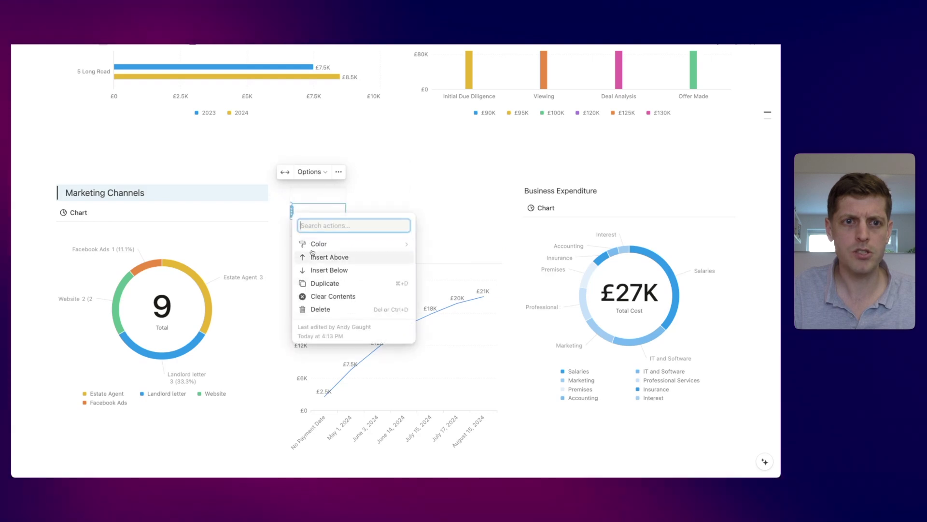
click(318, 296)
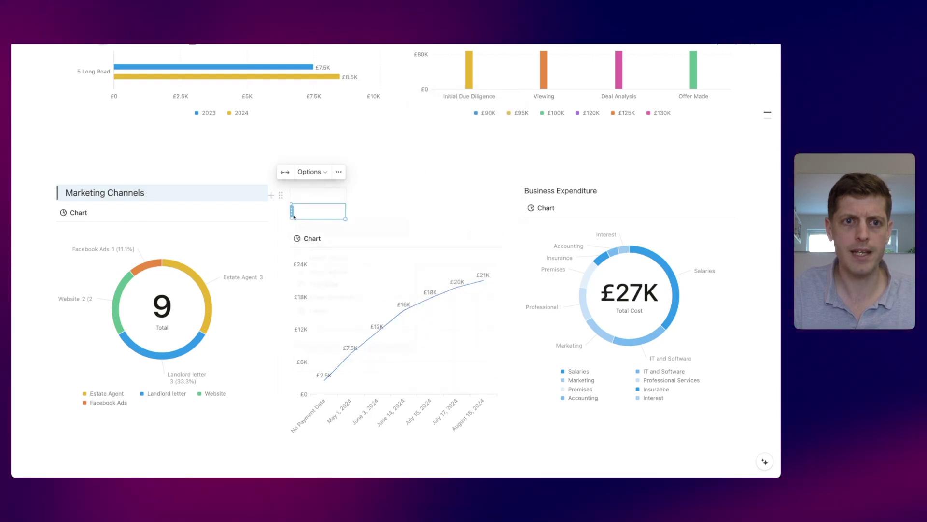
click(292, 212)
click(312, 307)
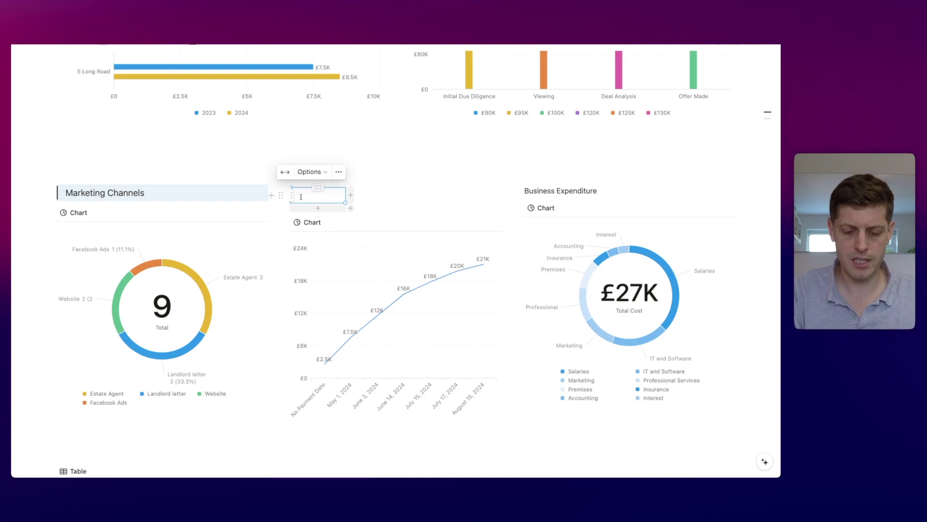
text(furb Spend)
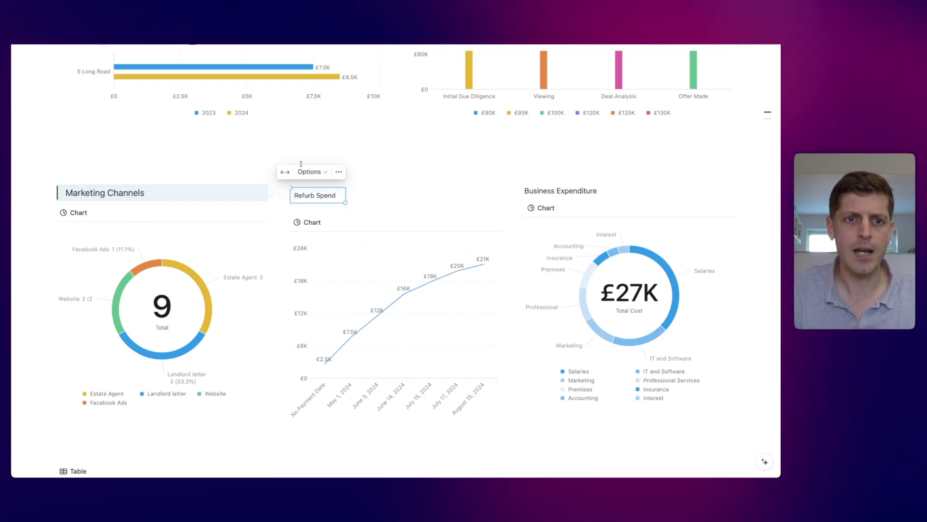
- Widen the Refurb Spend table's column across most of its chart's width and give the row a pink background
drag(346, 194, 465, 193)
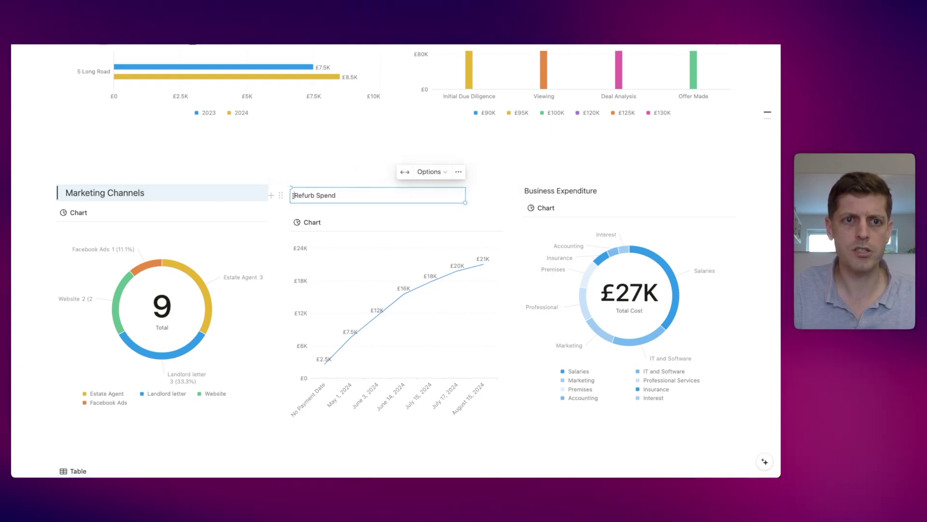
click(288, 194)
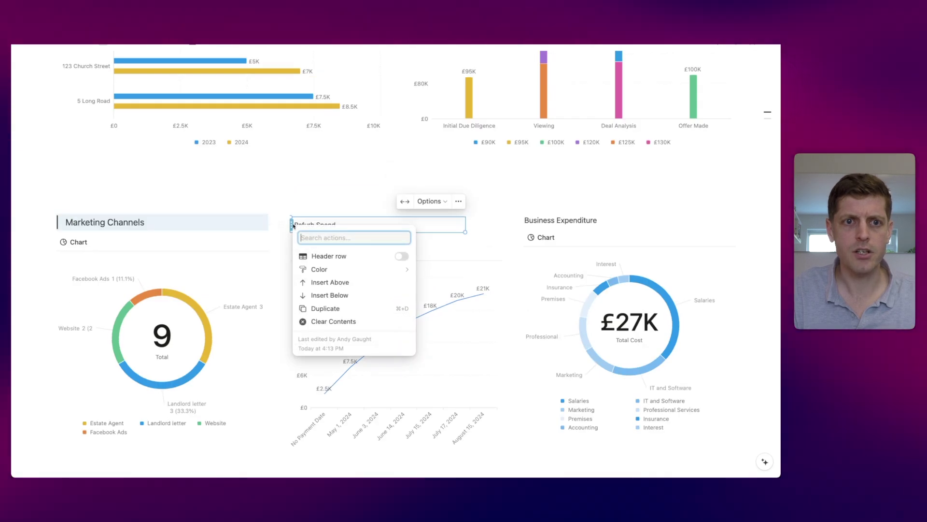
mouse_move(331, 269)
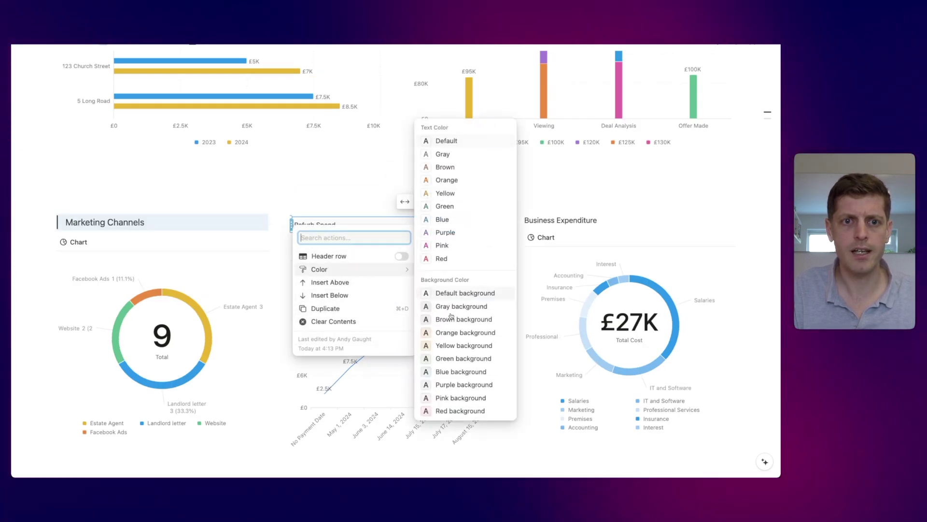
click(457, 397)
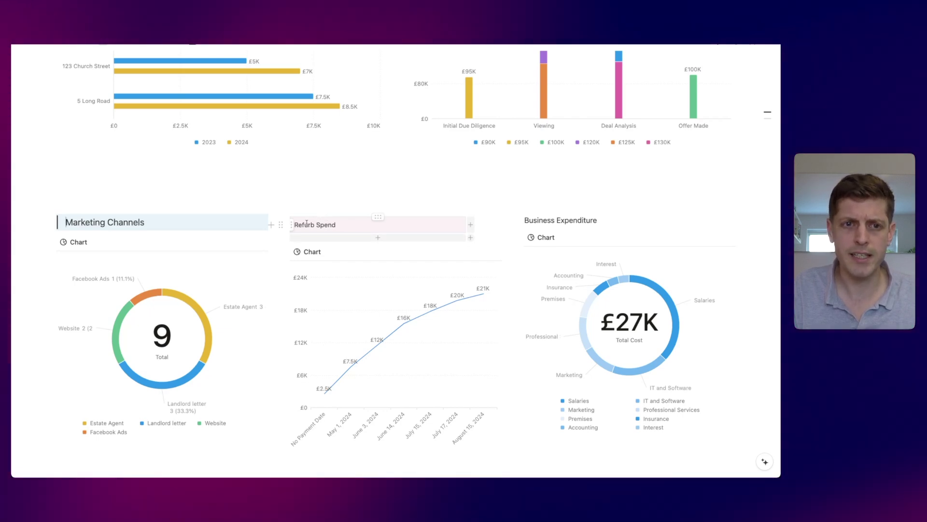
click(342, 209)
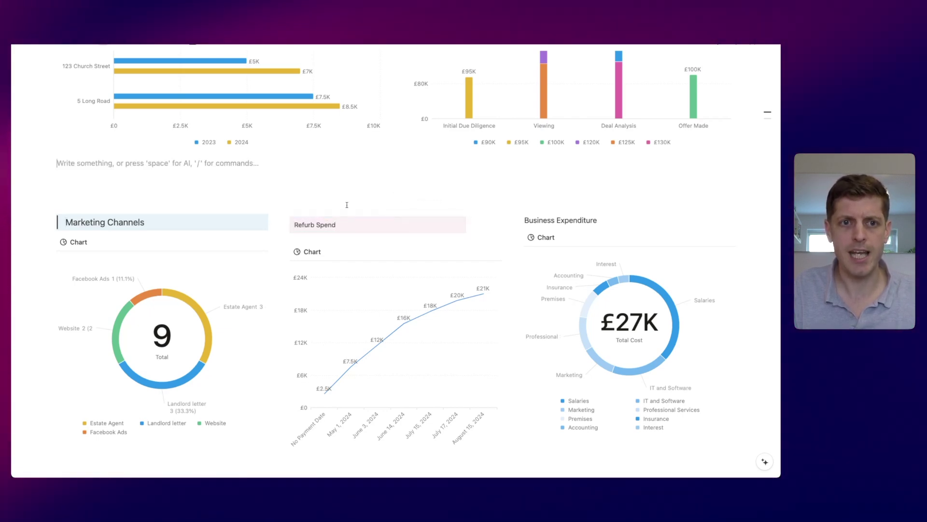
- Insert a callout block above the Business Expenditure title and remove the callout's icon
click(562, 214)
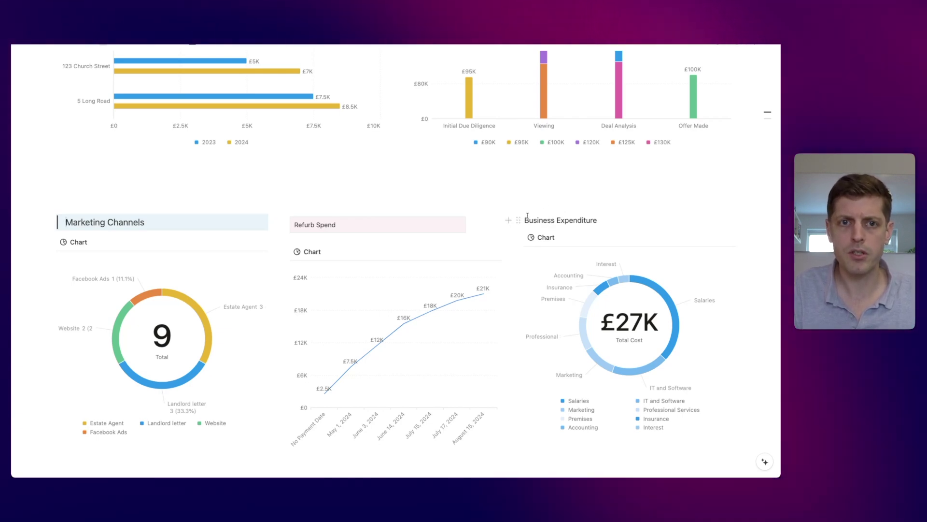
key(Return)
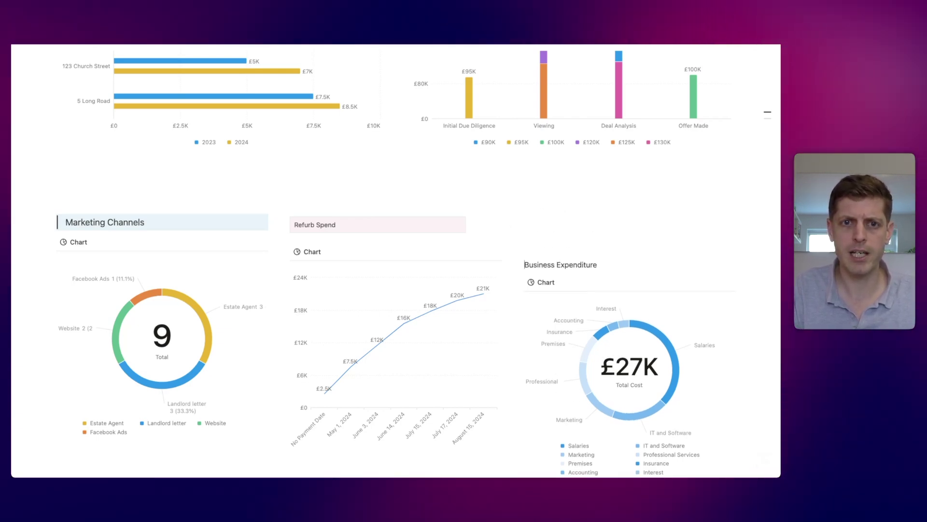
text(/)
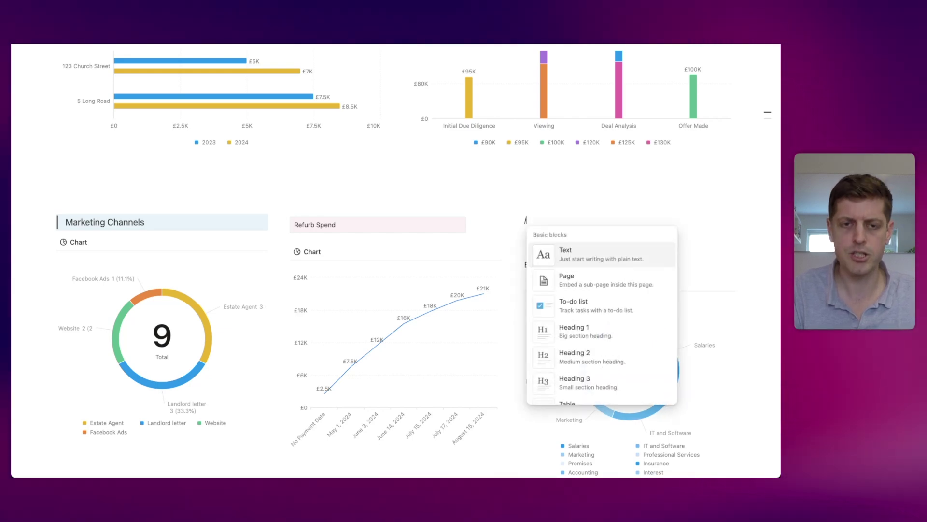
text(call)
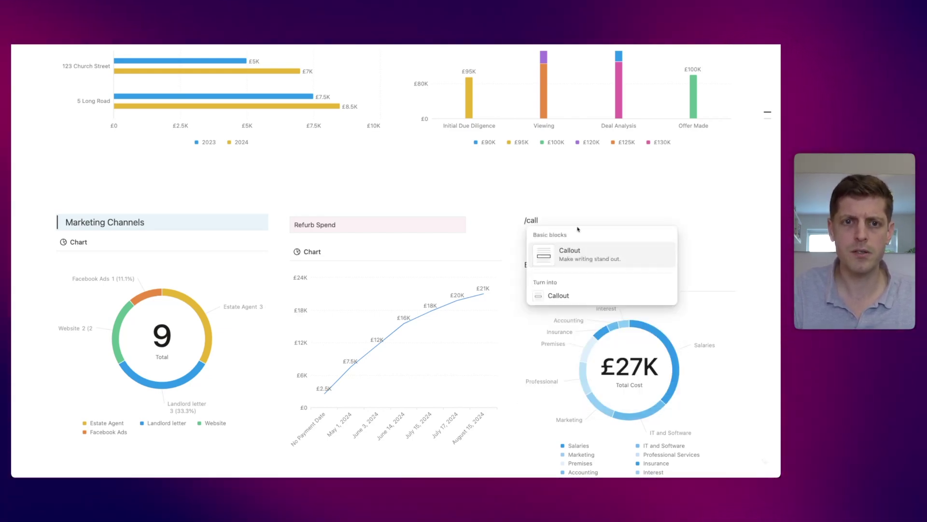
click(573, 254)
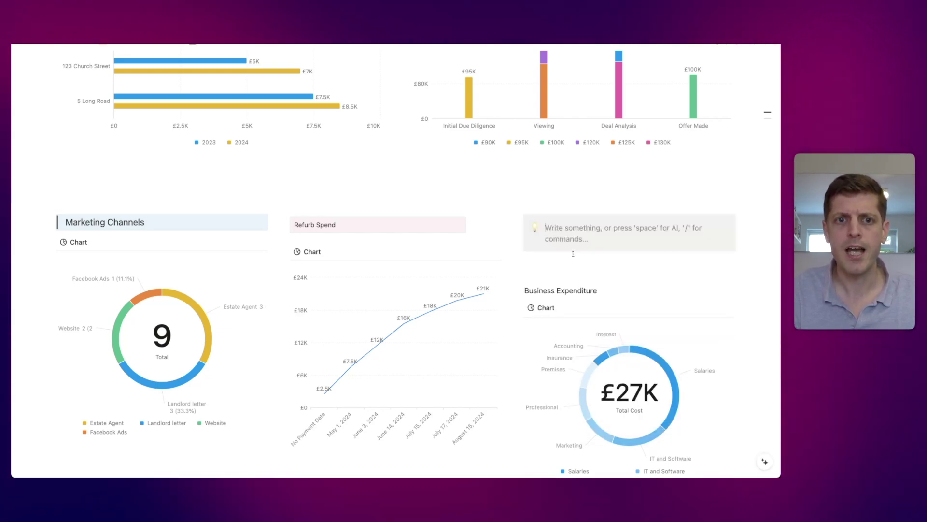
click(535, 228)
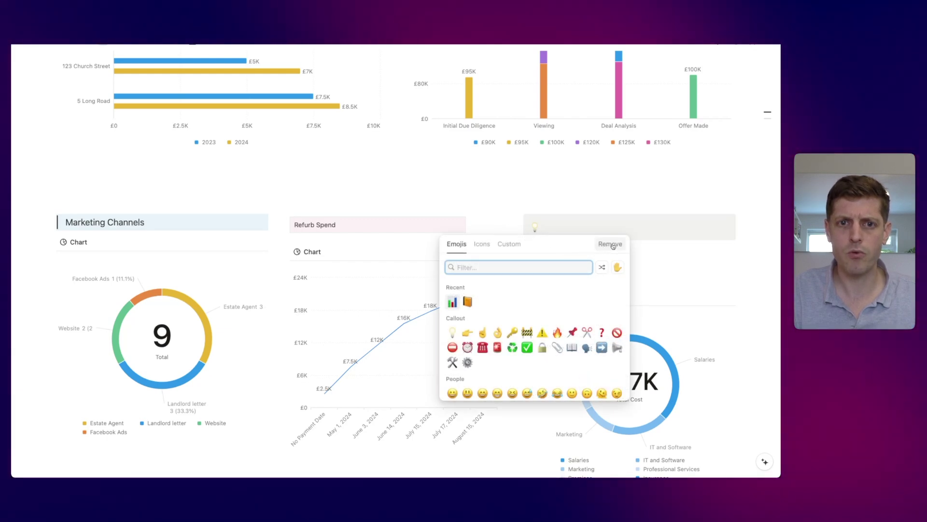
click(611, 245)
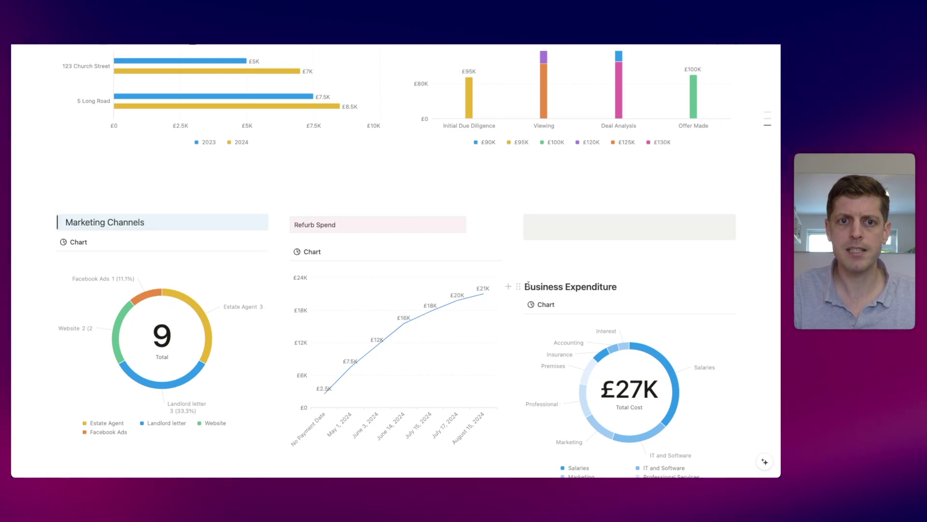
- Move the Business Expenditure title and its chart inside the callout block
drag(519, 287, 539, 223)
click(549, 243)
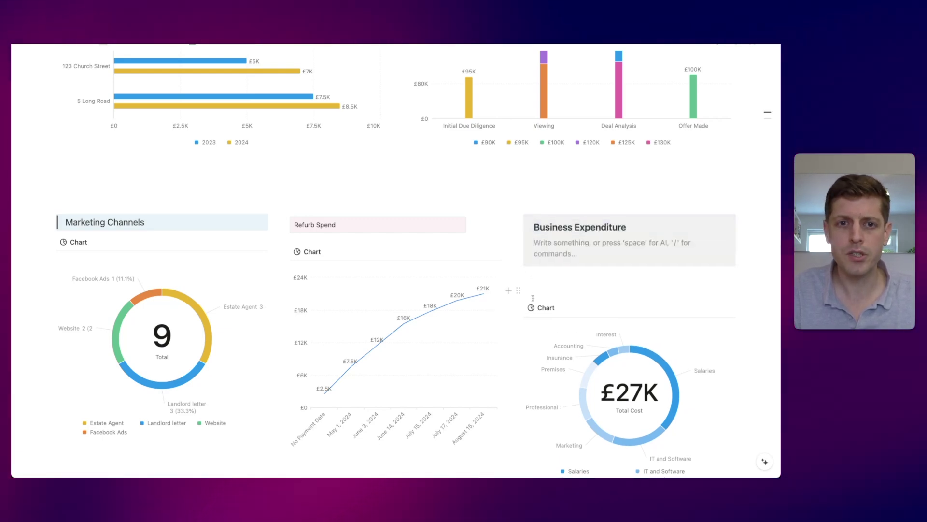
drag(517, 306, 563, 243)
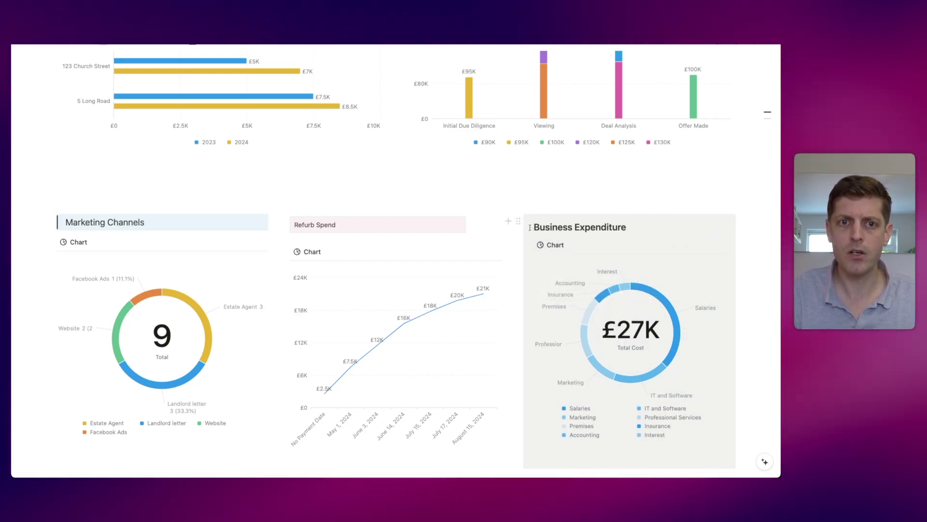
- Set the Business Expenditure callout's color to Default background
click(518, 221)
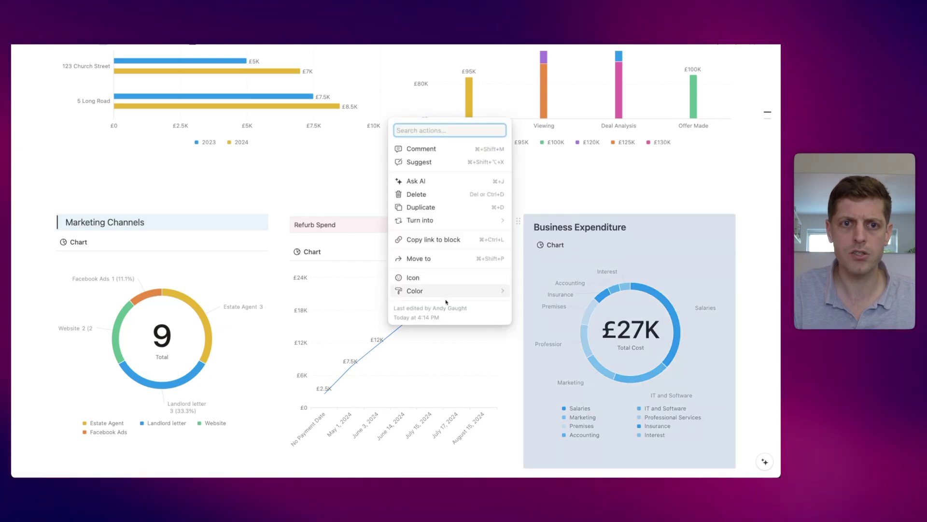
mouse_move(476, 298)
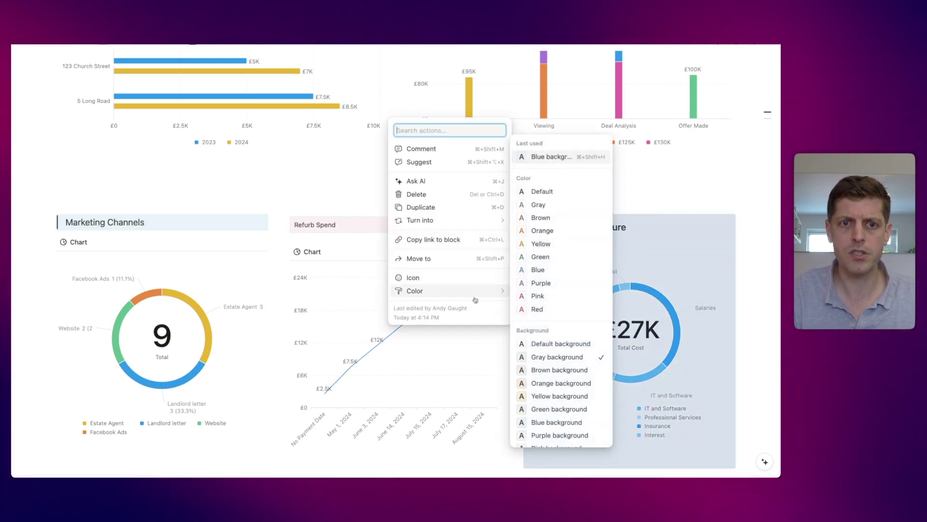
click(562, 346)
click(629, 230)
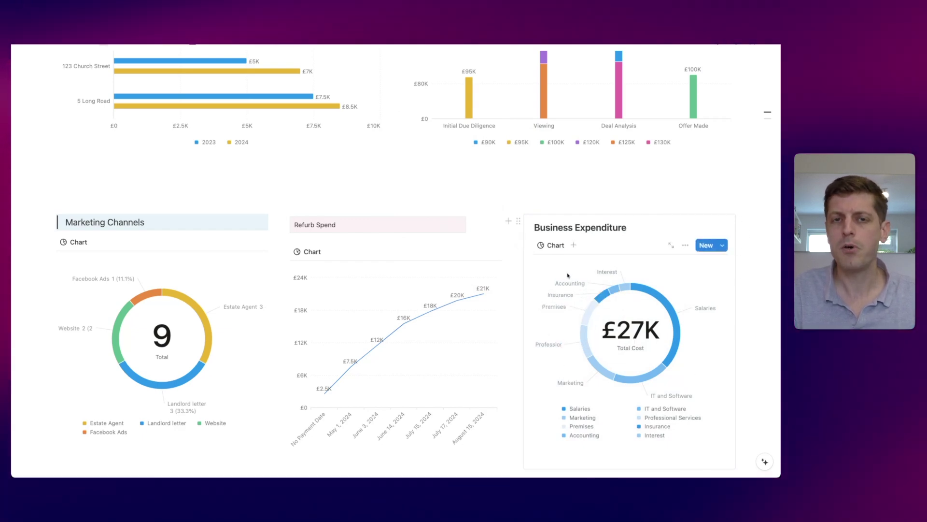
scroll(575, 273, down, 1)
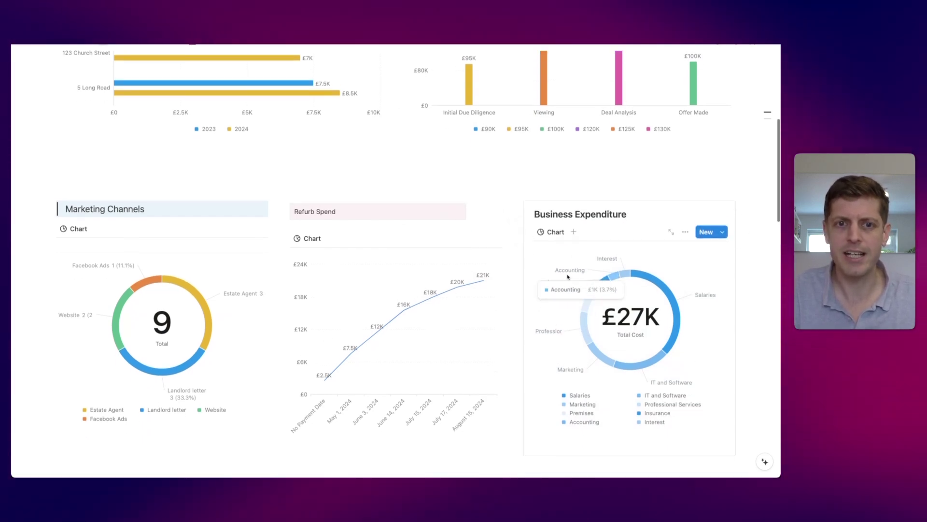